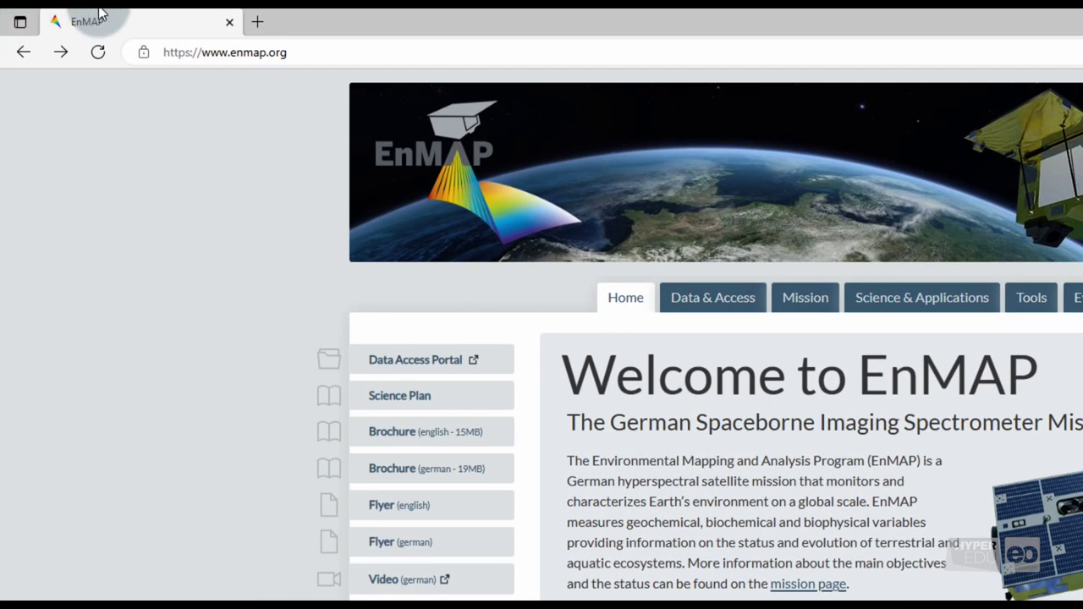
Step: Go to planning.enmap.org in Edge
left_click(194, 53)
type("planning")
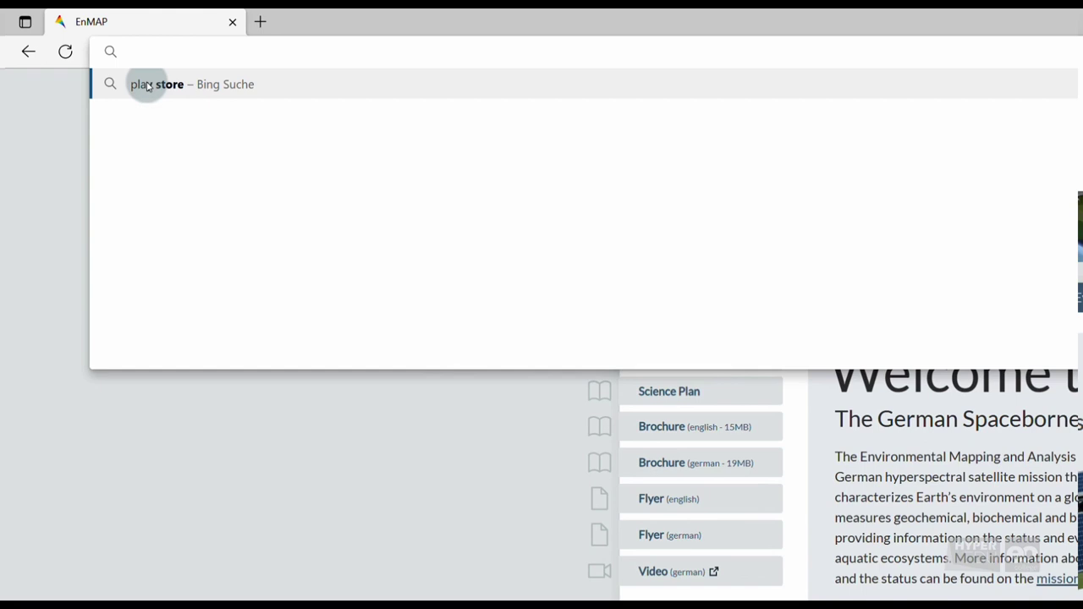
type(".")
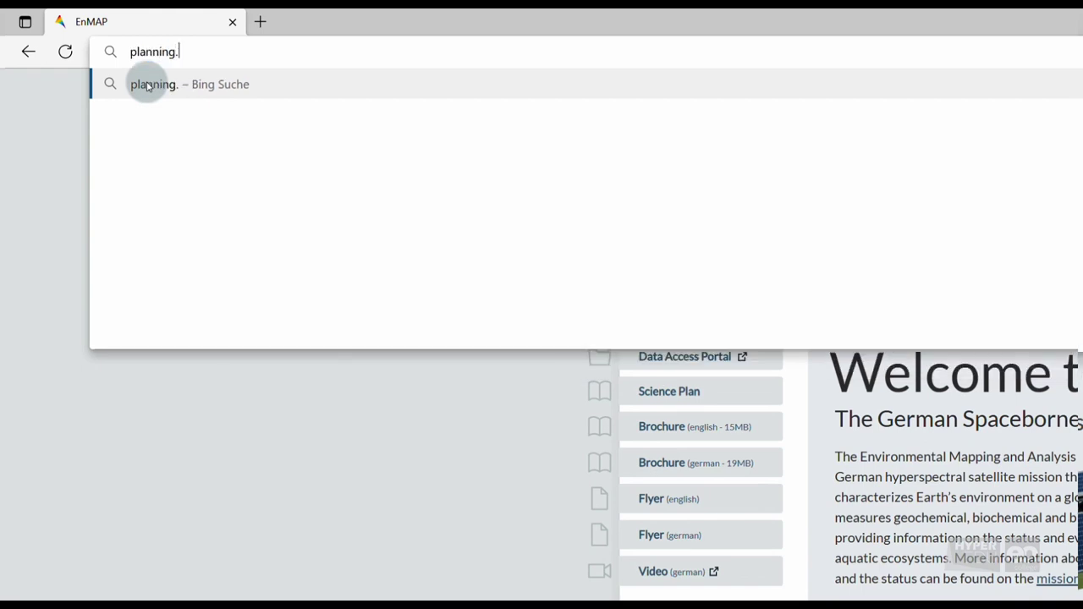
type("enmap.org")
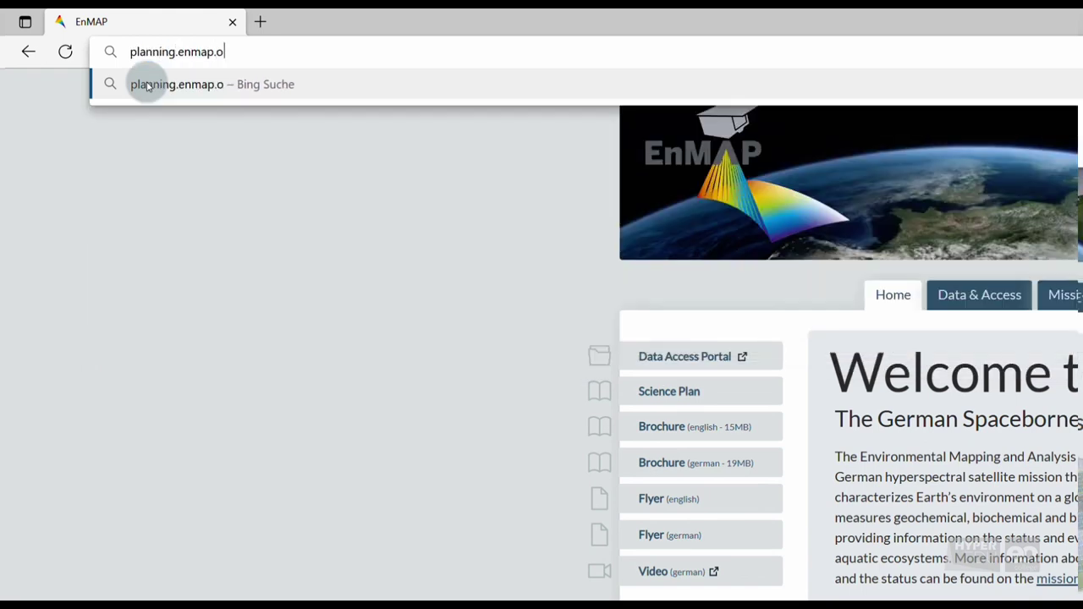
key("Return")
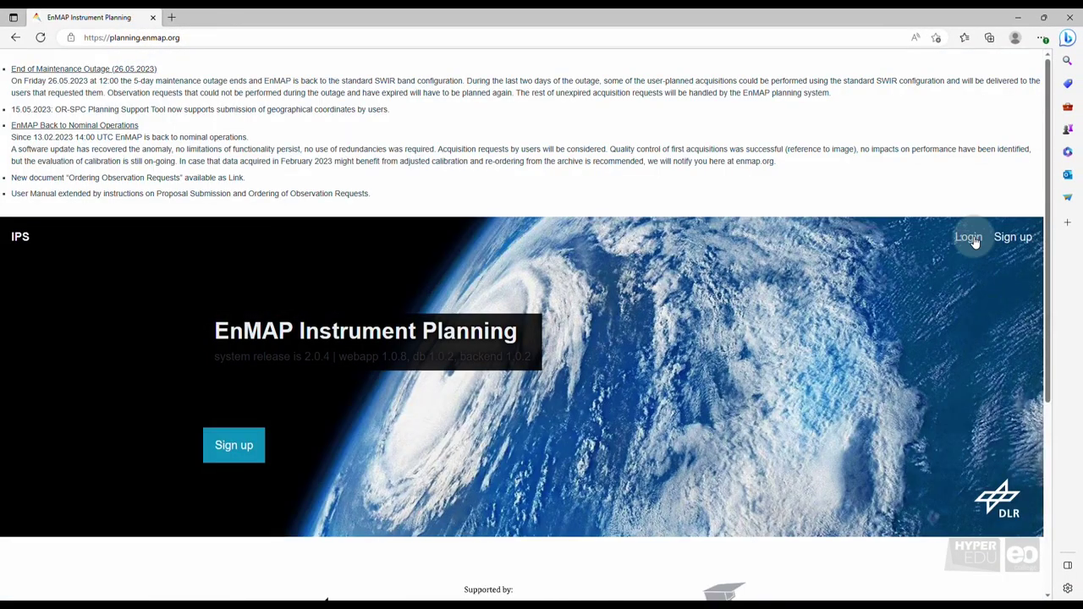
Step: Log in to EnMAP Instrument Planning with the prefilled EOC account
left_click(969, 238)
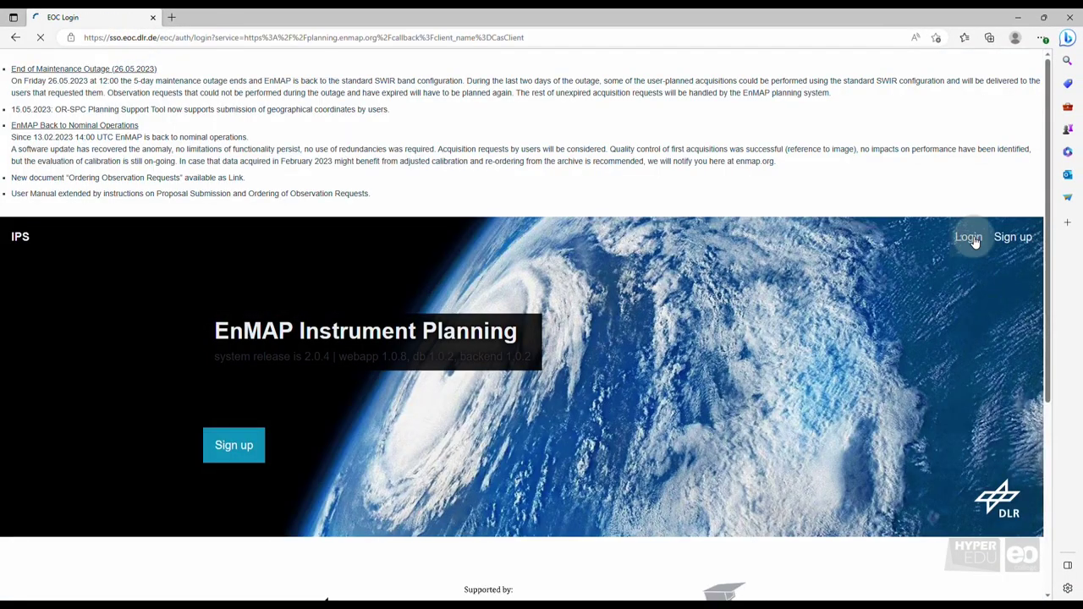
left_click(315, 347)
key("Return")
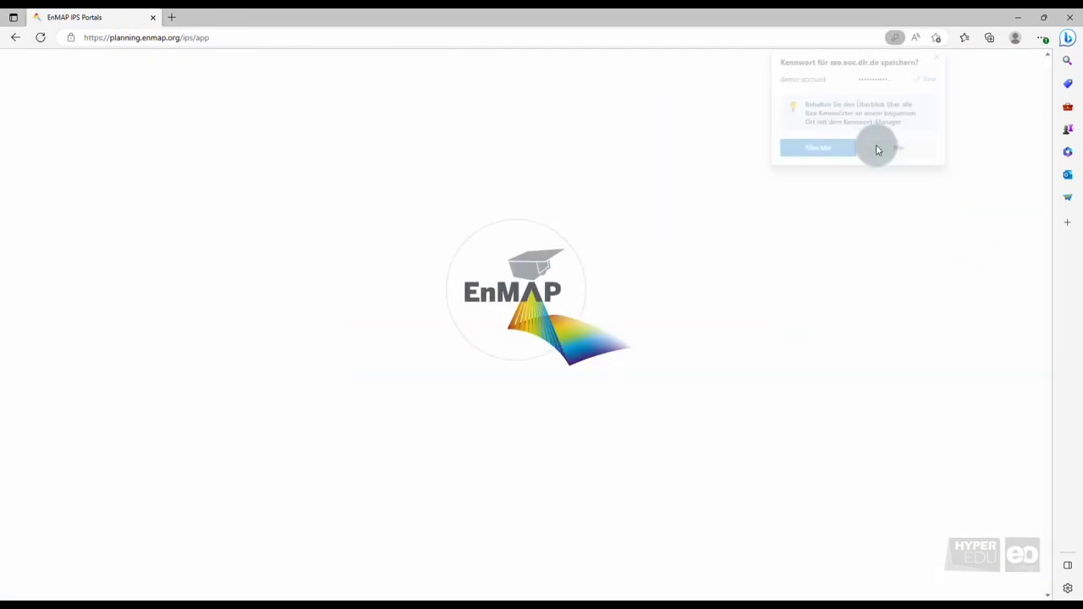
Step: Decline saving the password and bring up the User Portal's EOWEB Users list
left_click(875, 148)
left_click(671, 434)
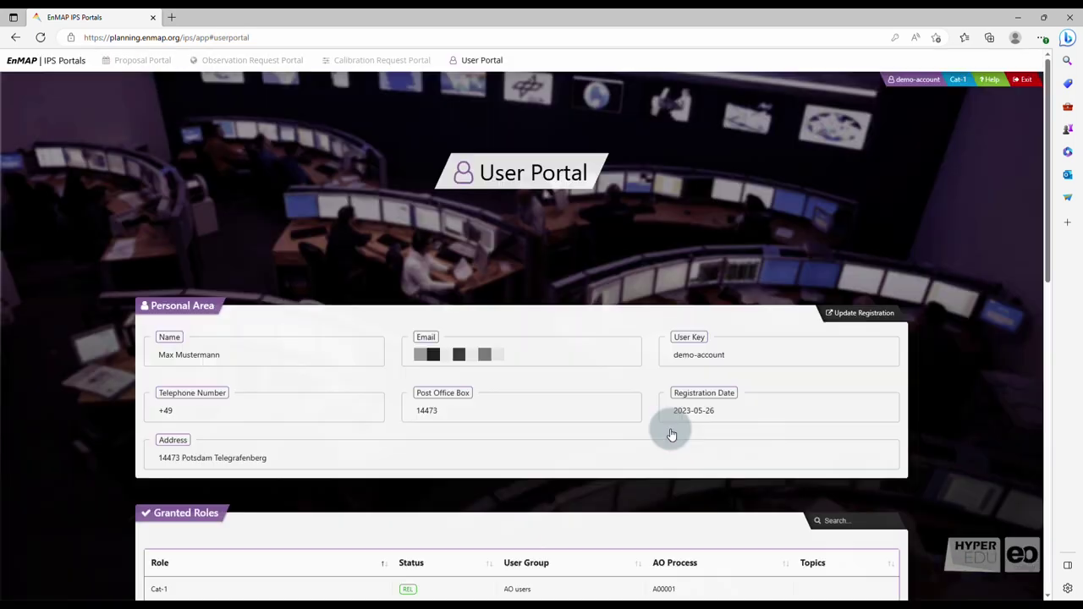
scroll(670, 429, "down", 15)
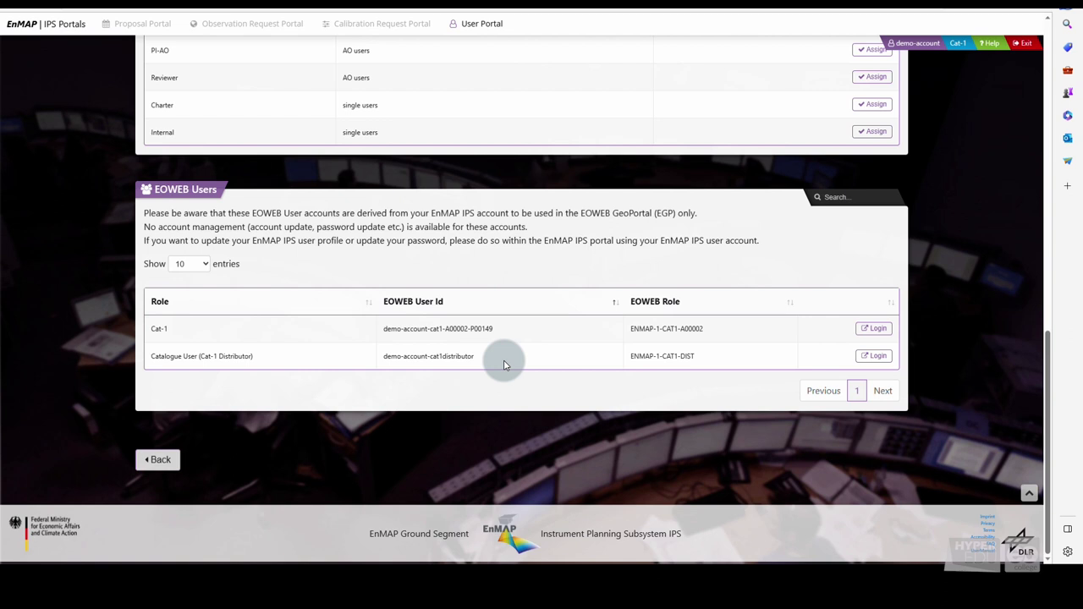
Step: Copy the Catalogue User's EOWEB user id and start its EOWEB GeoPortal login
triple_click(457, 356)
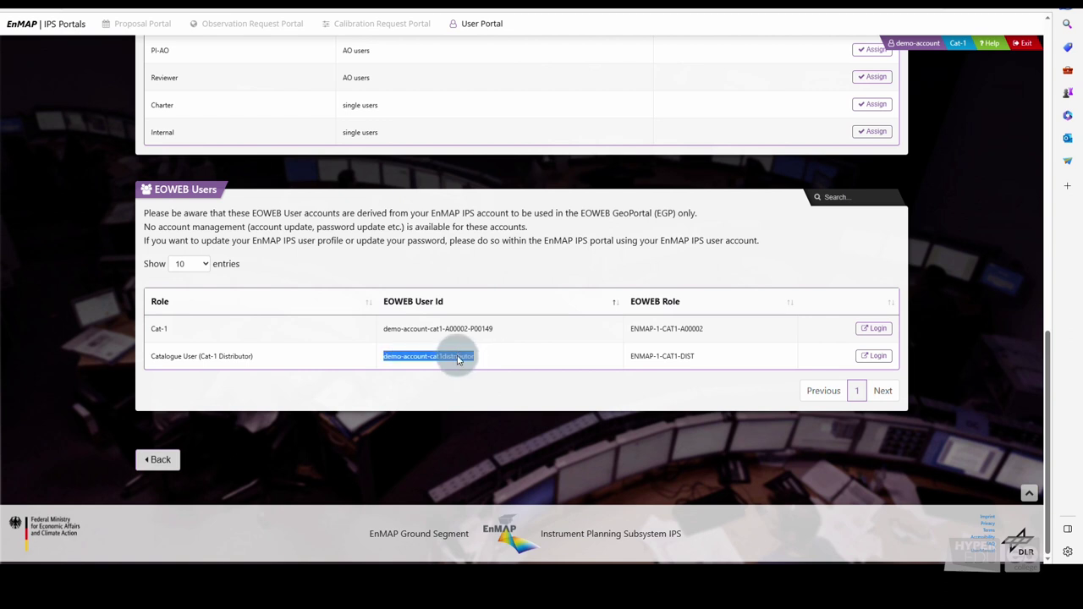
key("ctrl+c")
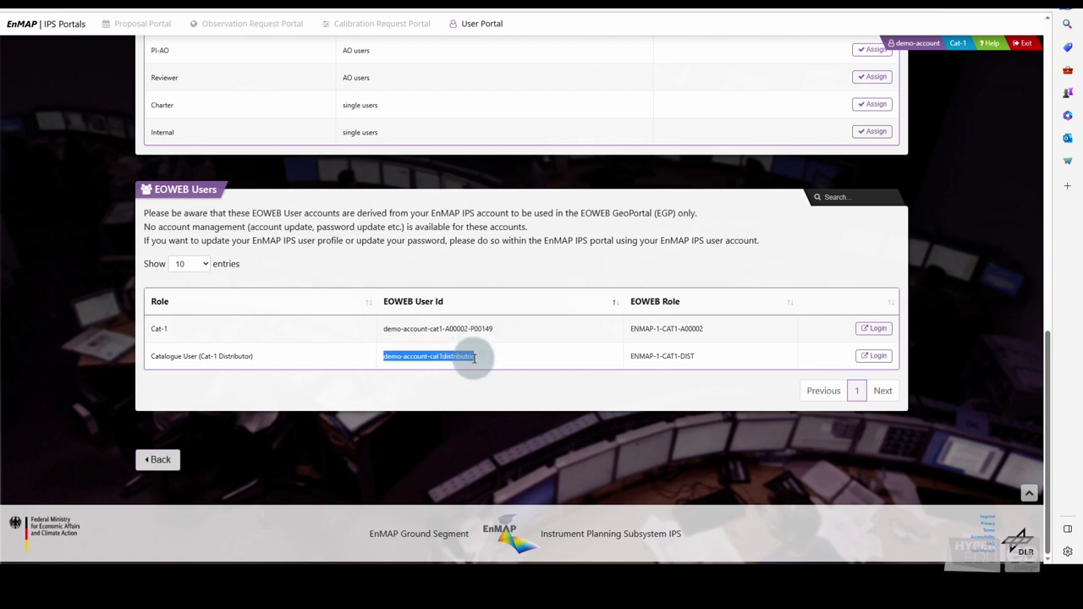
left_click(499, 359)
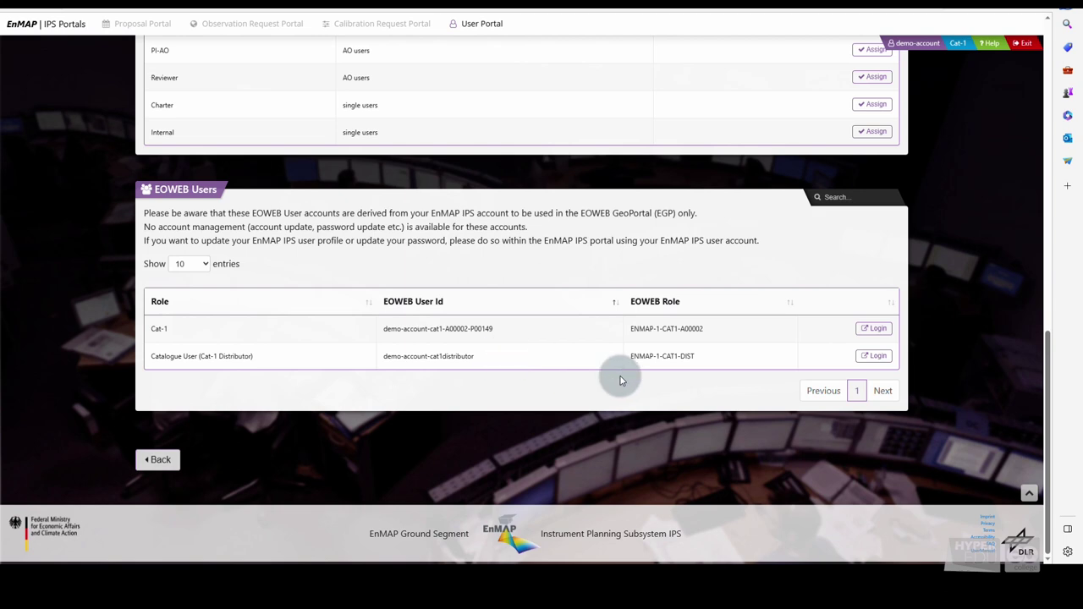
left_click(874, 356)
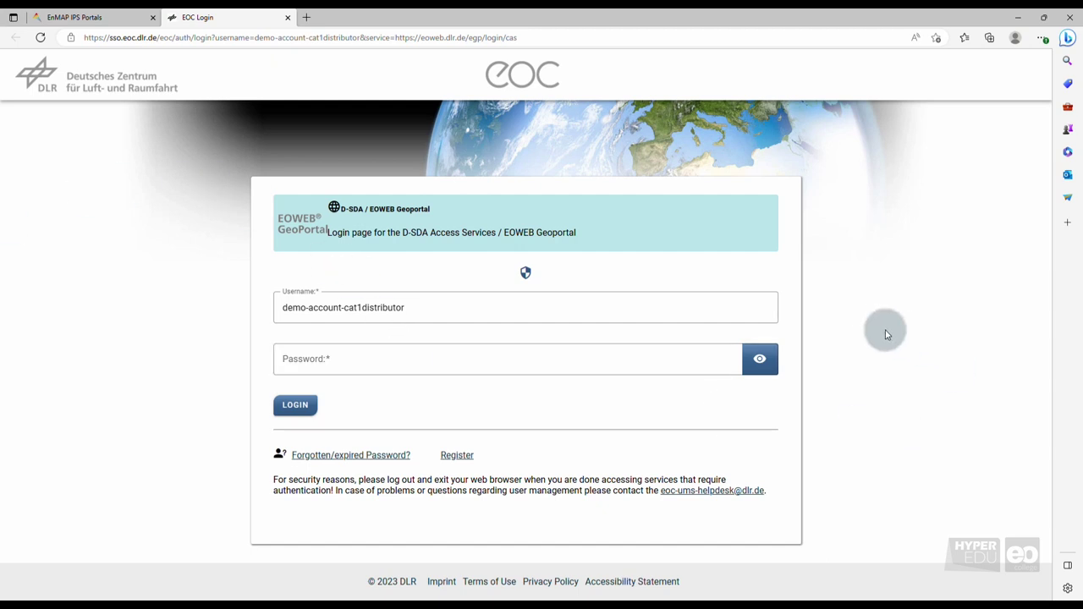
Step: Enter the account password for the prefilled Catalogue User and log in
left_click(579, 355)
type("•••••••••••")
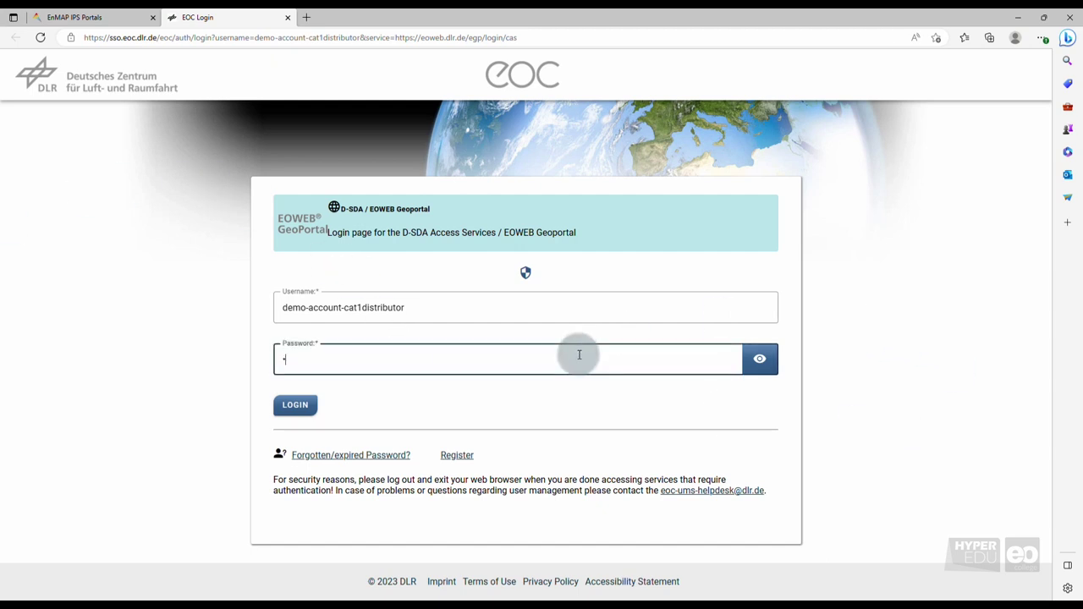
type("••••••••••••••")
key("Return")
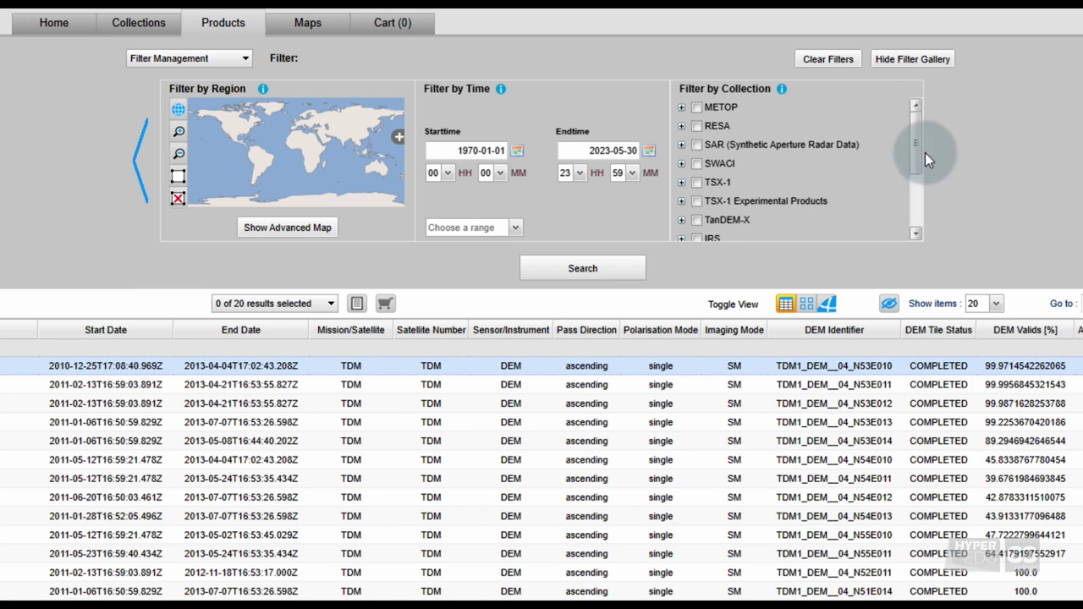
Step: Tick the EnMAP checkbox in the Filter by Collection list
scroll(840, 137, "down", 3)
scroll(692, 222, "down", 1)
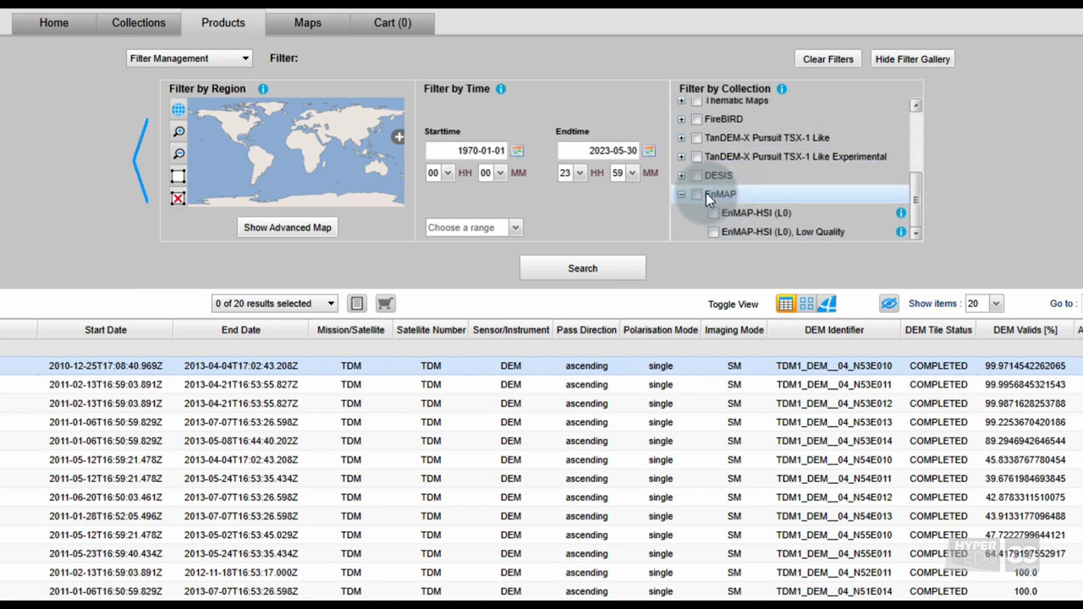
left_click(698, 193)
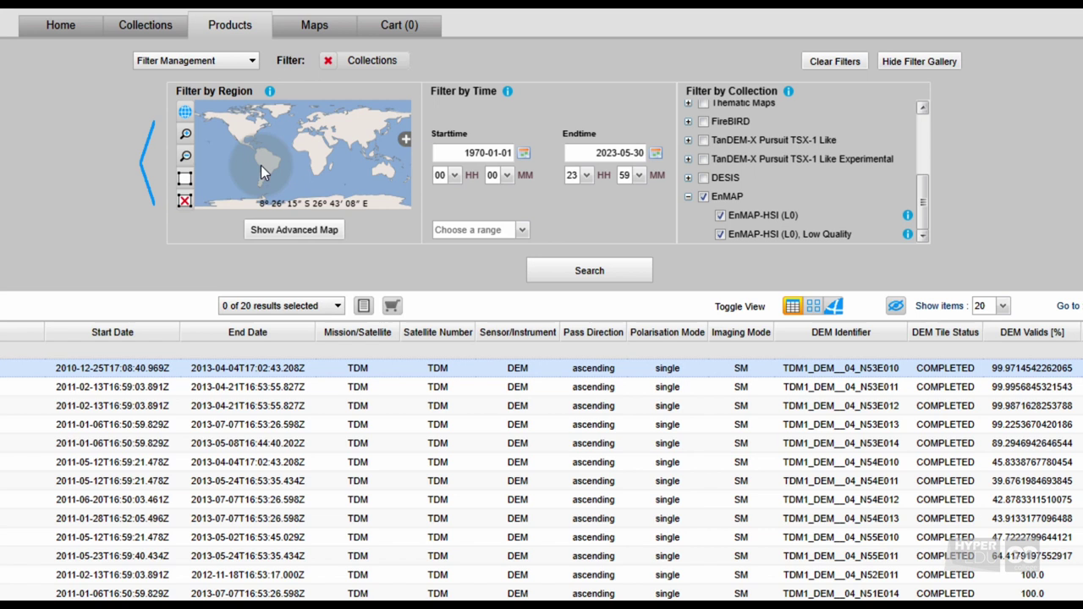
Step: Draw a rectangular search region over Germany on the advanced map
left_click(185, 180)
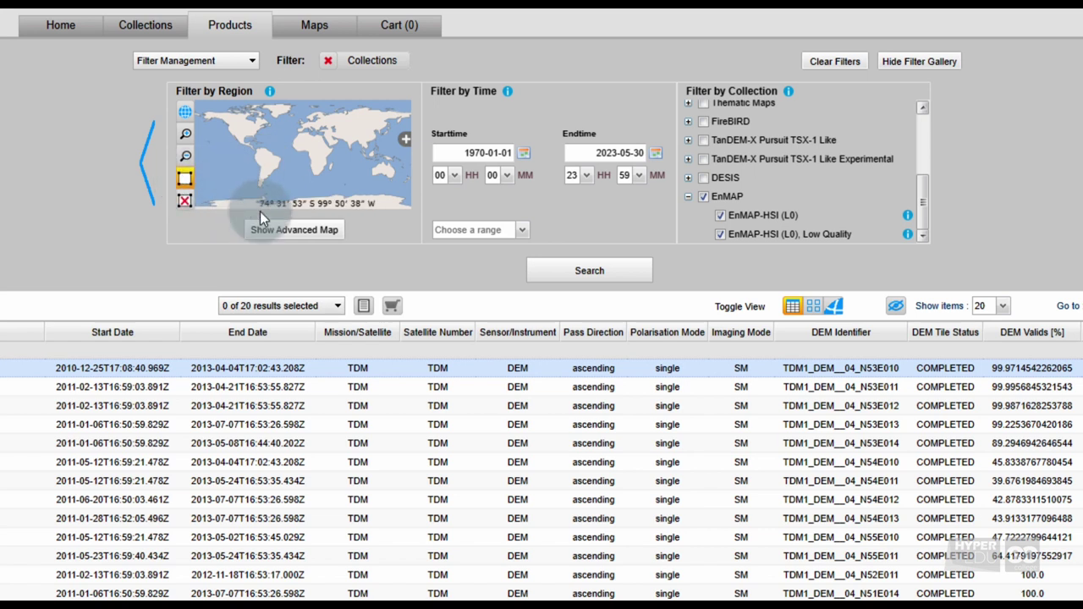
left_click(324, 233)
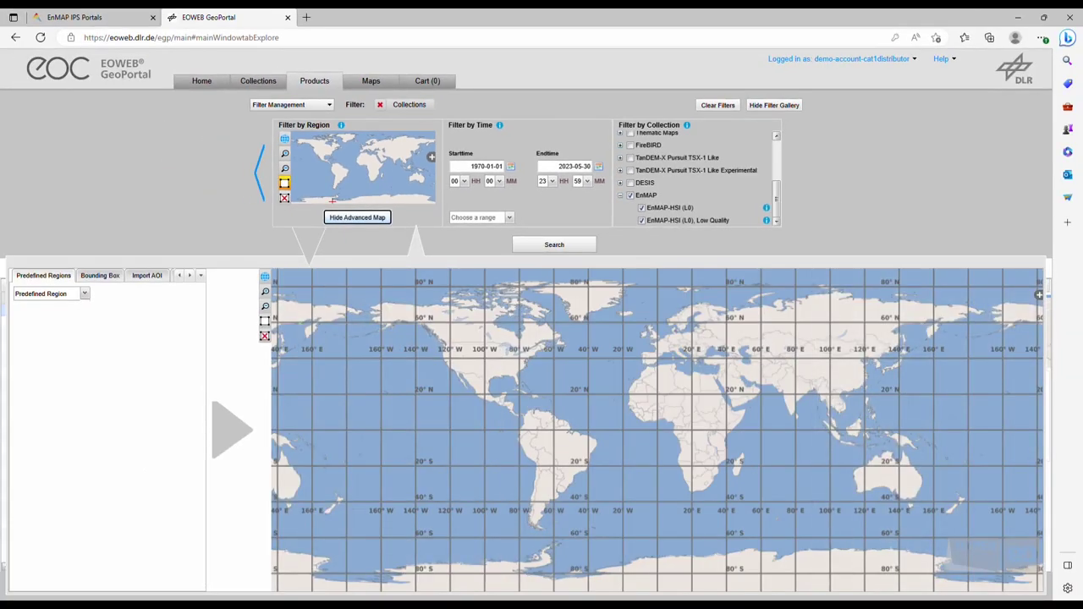
scroll(675, 392, "up", 3)
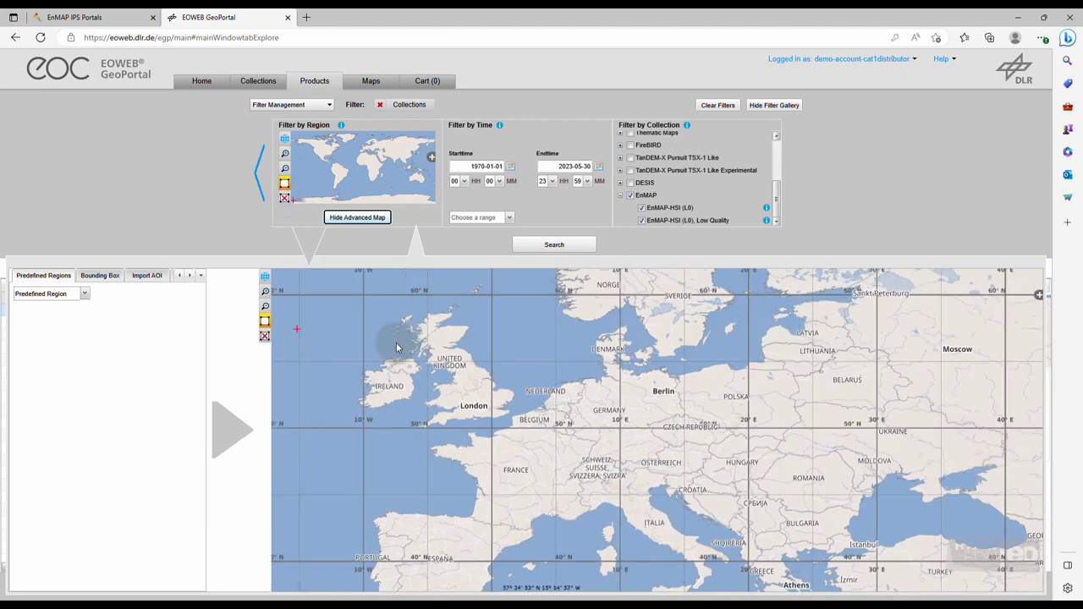
left_click_drag(557, 349, 712, 488)
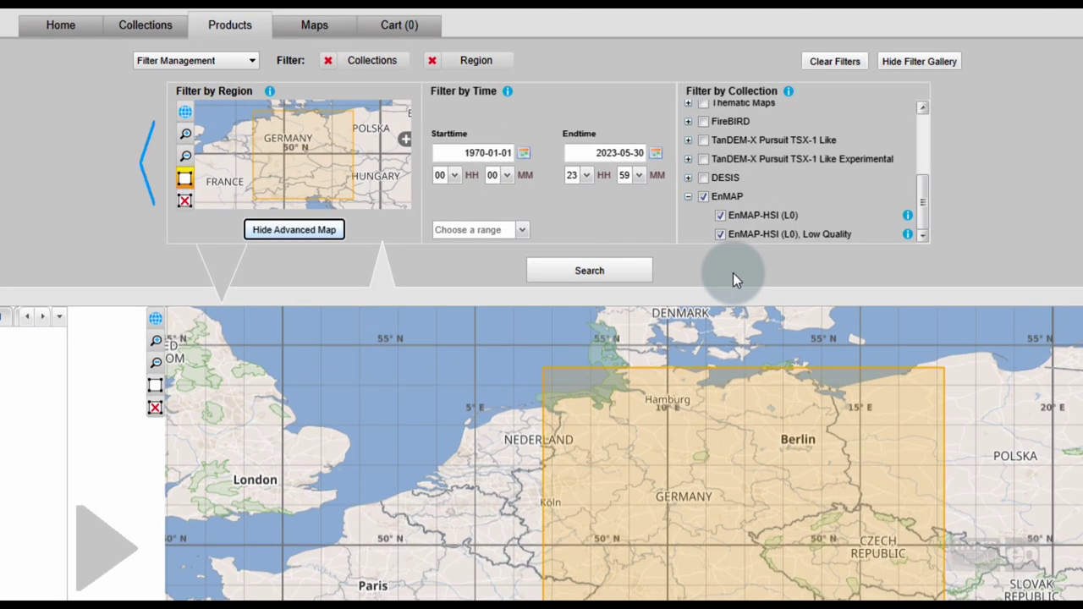
Step: Set the start date to 2022-11-01 and run the search
left_click(525, 153)
left_click(509, 159)
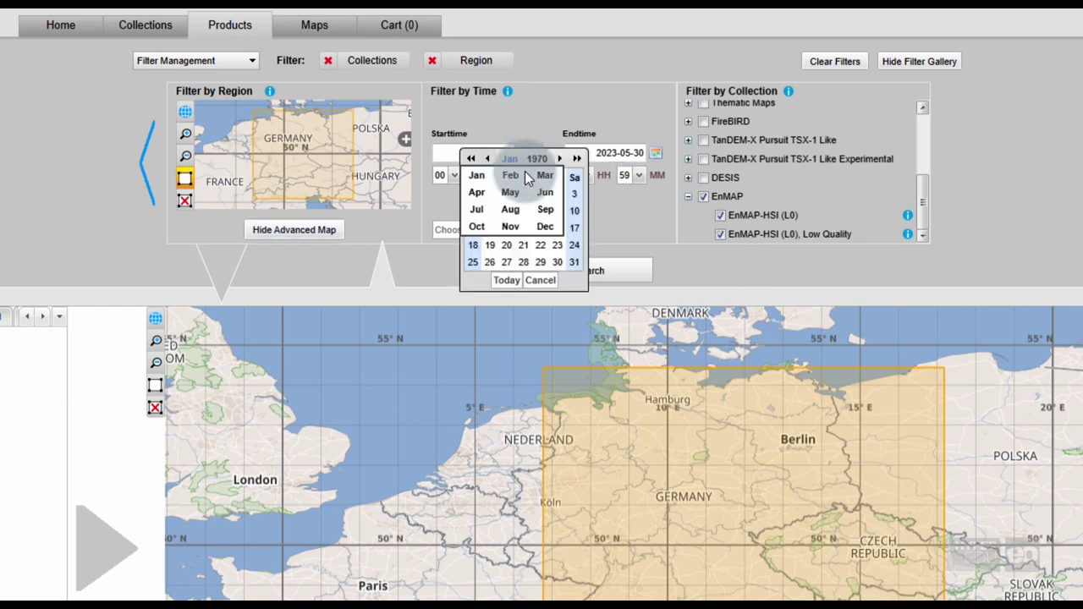
left_click(510, 227)
left_click(538, 158)
left_click(548, 309)
left_click(511, 194)
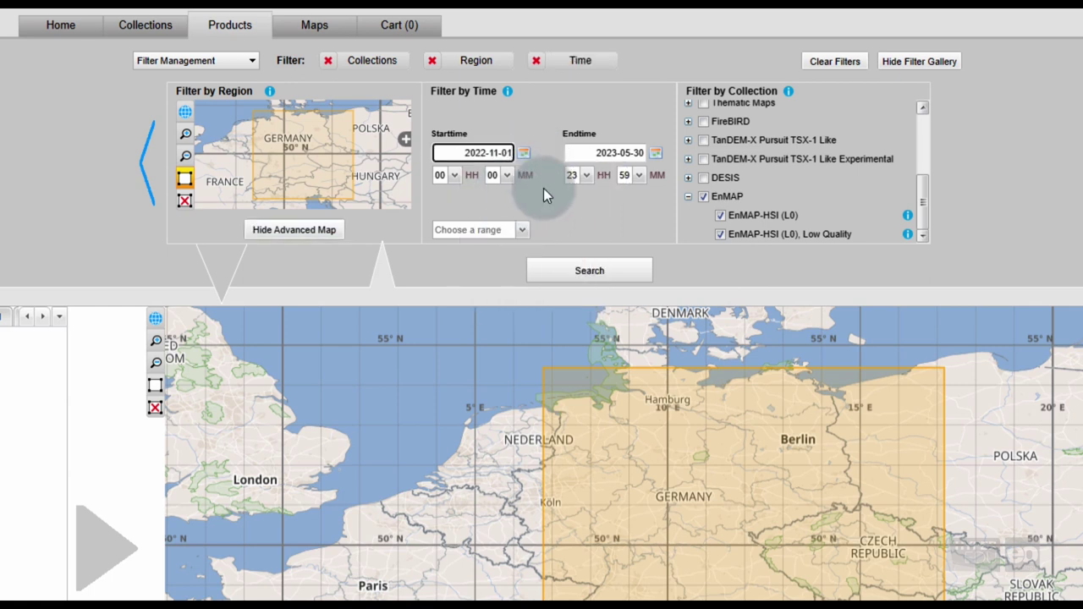
left_click(631, 272)
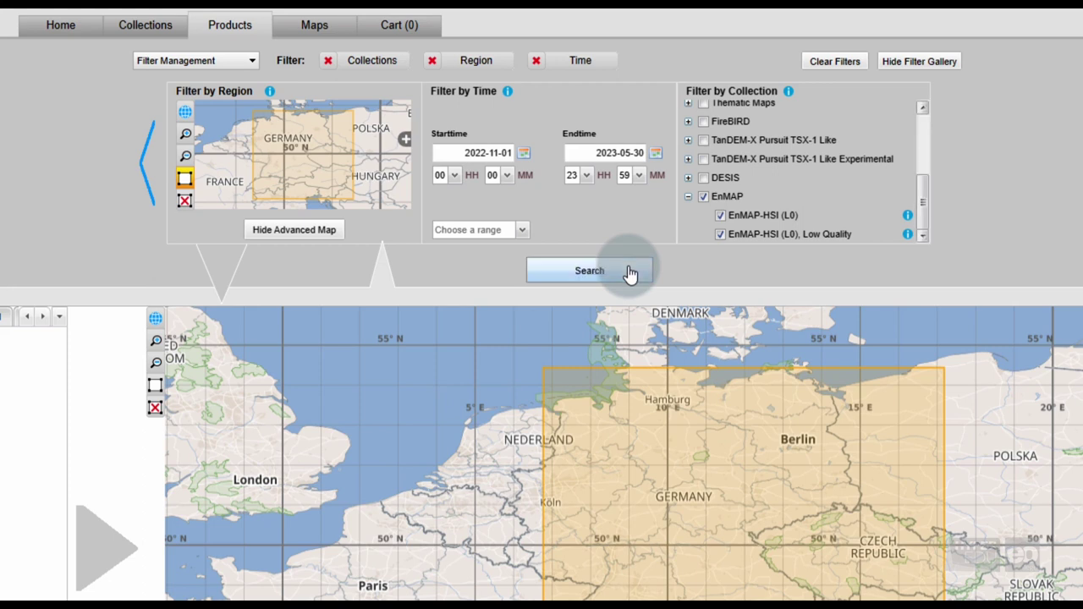
Step: Hide the large map, sort results by ascending cloud cover, and tick the first 2022-11-05 scene
left_click(300, 230)
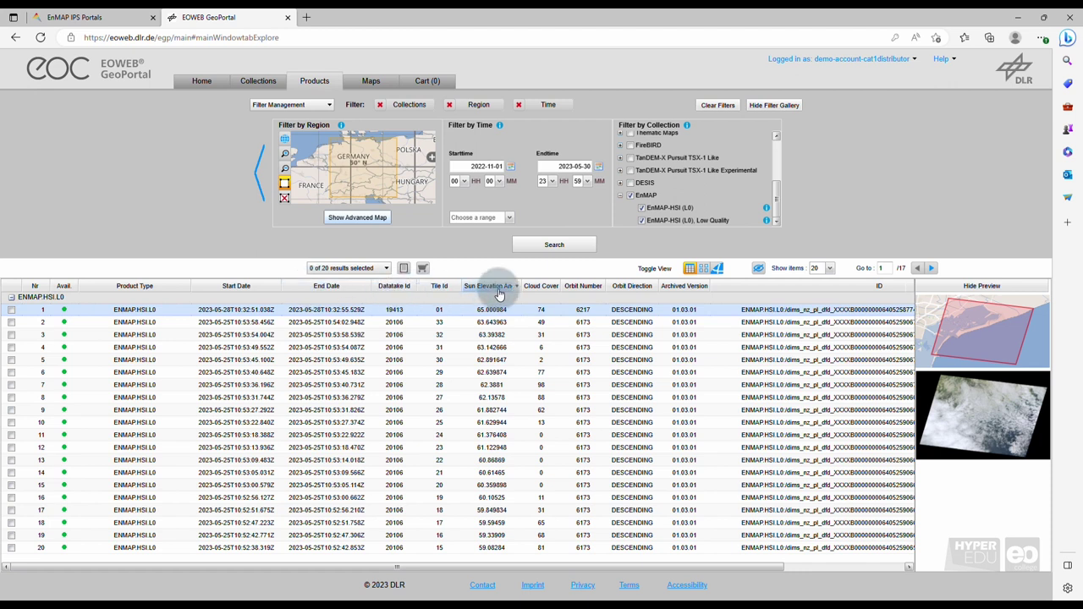
left_click(517, 286)
left_click(564, 297)
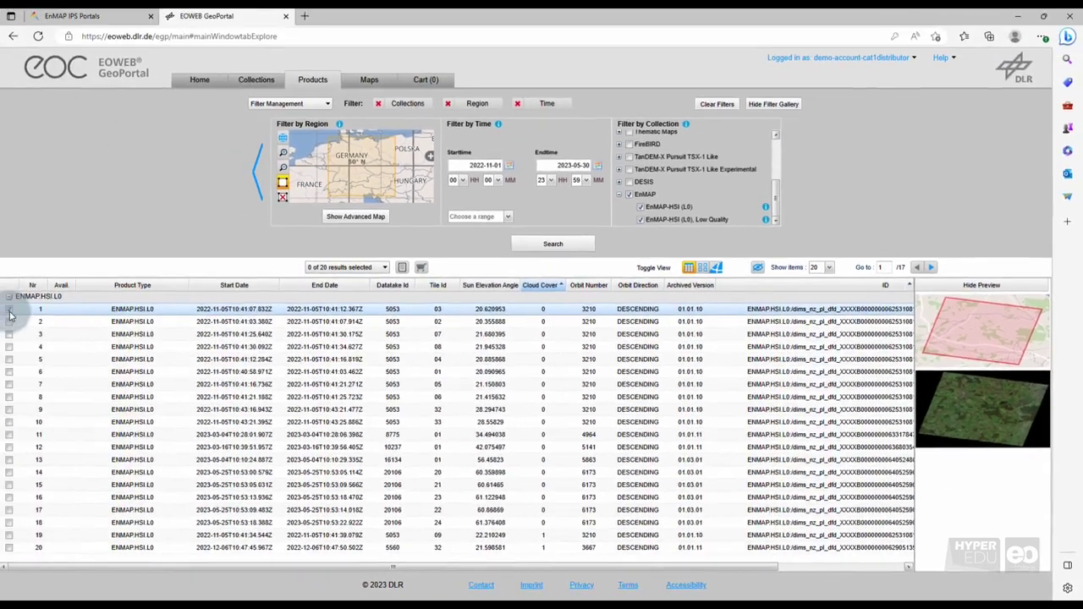
left_click(11, 309)
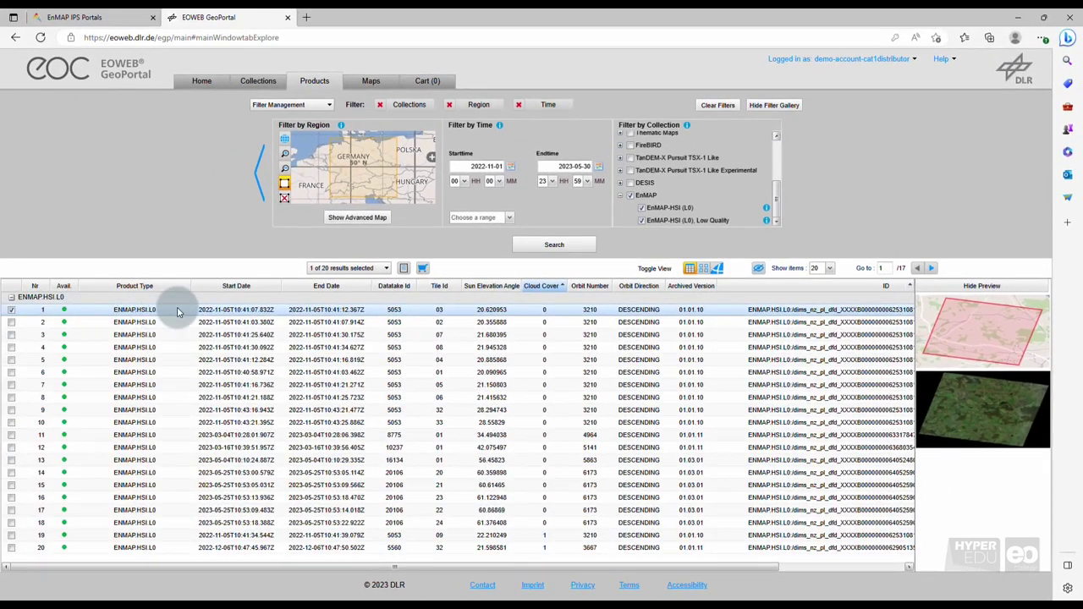
Step: Review the 2022-11-05 scene's metadata and quicklooks, then add it to the cart
left_click(403, 268)
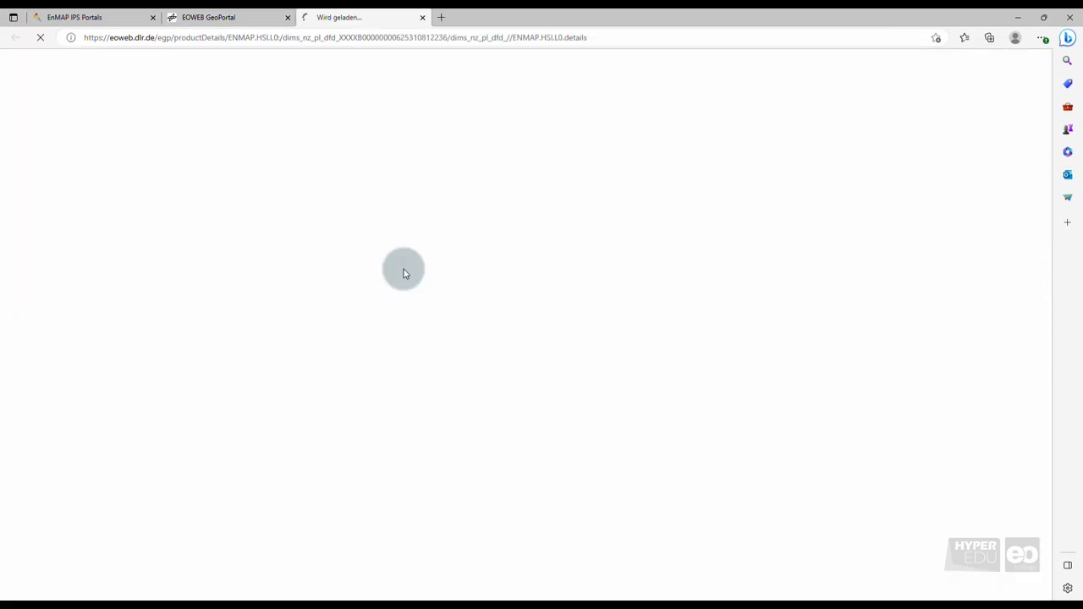
scroll(406, 271, "down", 5)
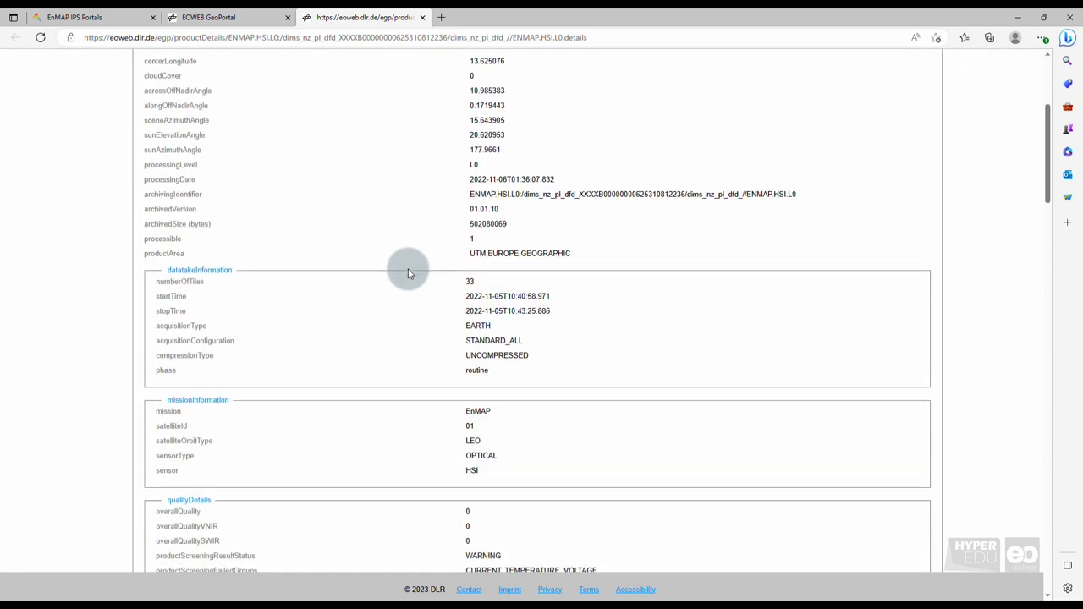
scroll(408, 273, "down", 10)
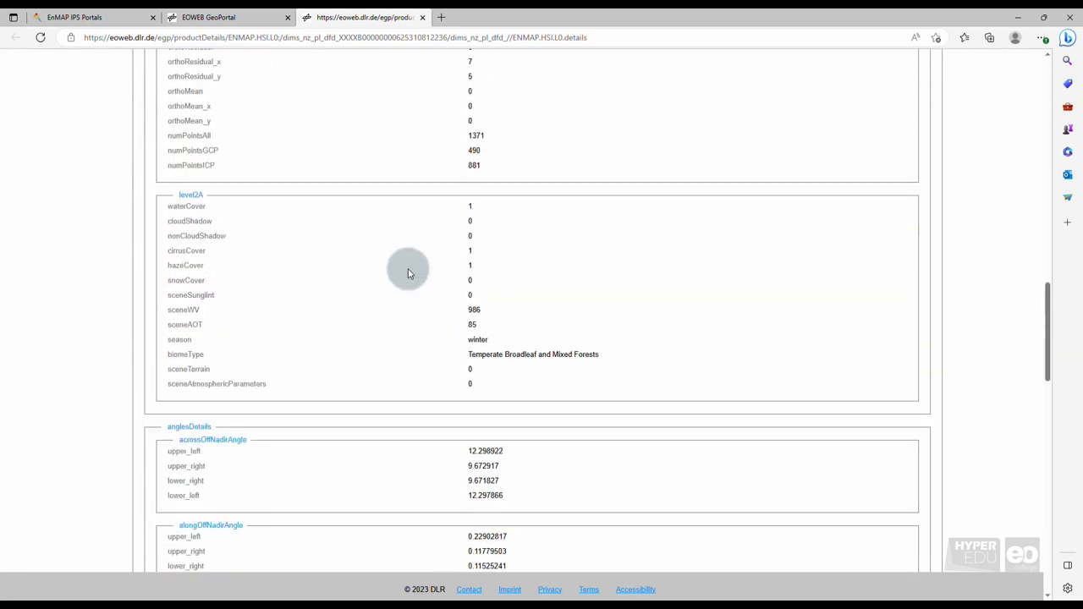
scroll(408, 272, "down", 10)
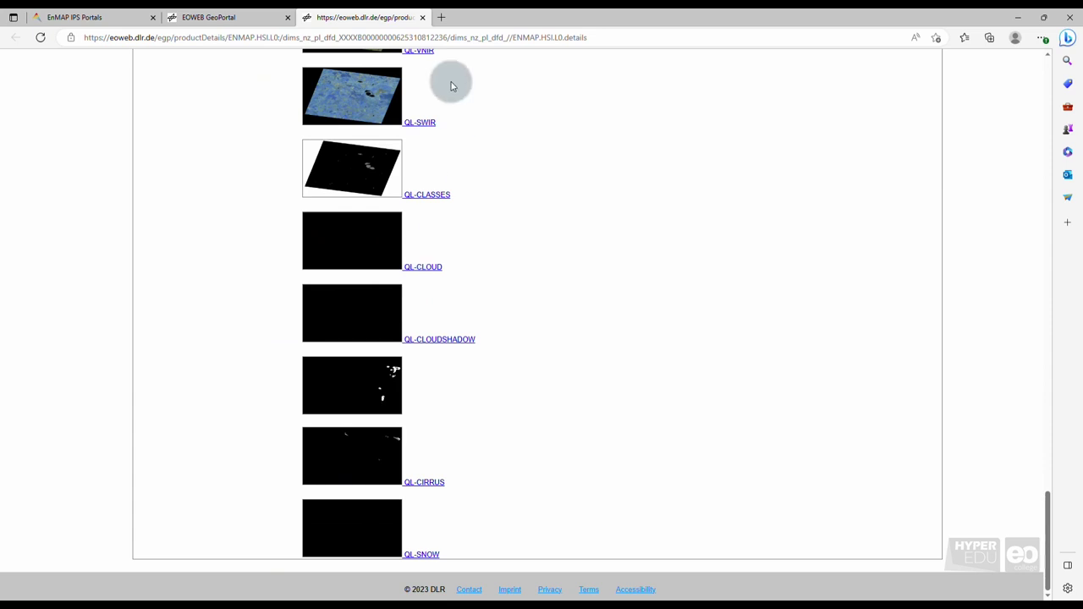
left_click(423, 16)
left_click(423, 268)
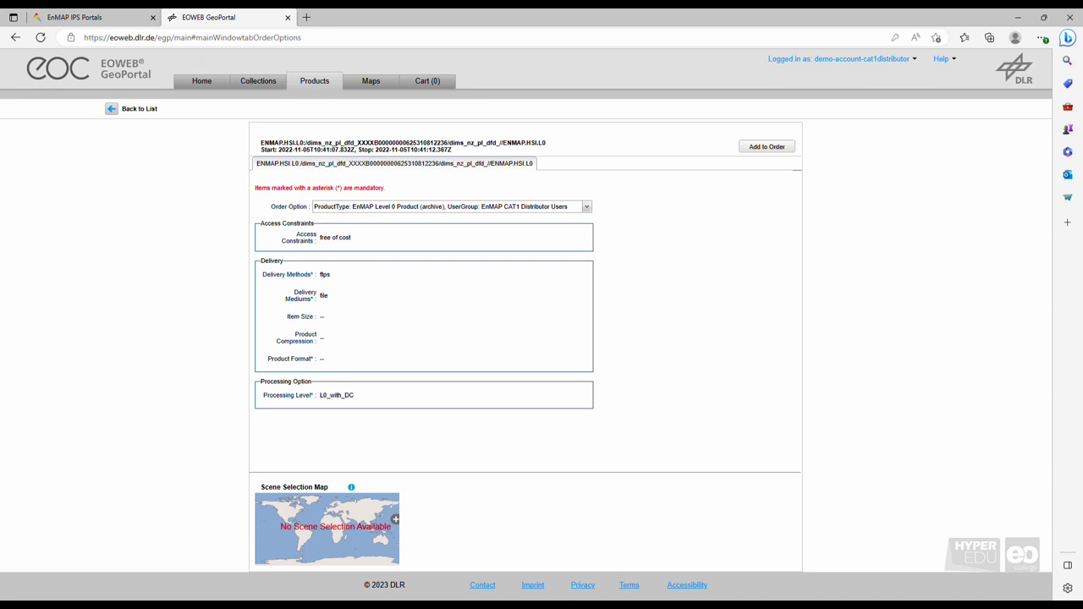
Step: Choose the 'EnMAP Level 1B Product' order option with 'BSQ+Metadata' format
left_click(586, 208)
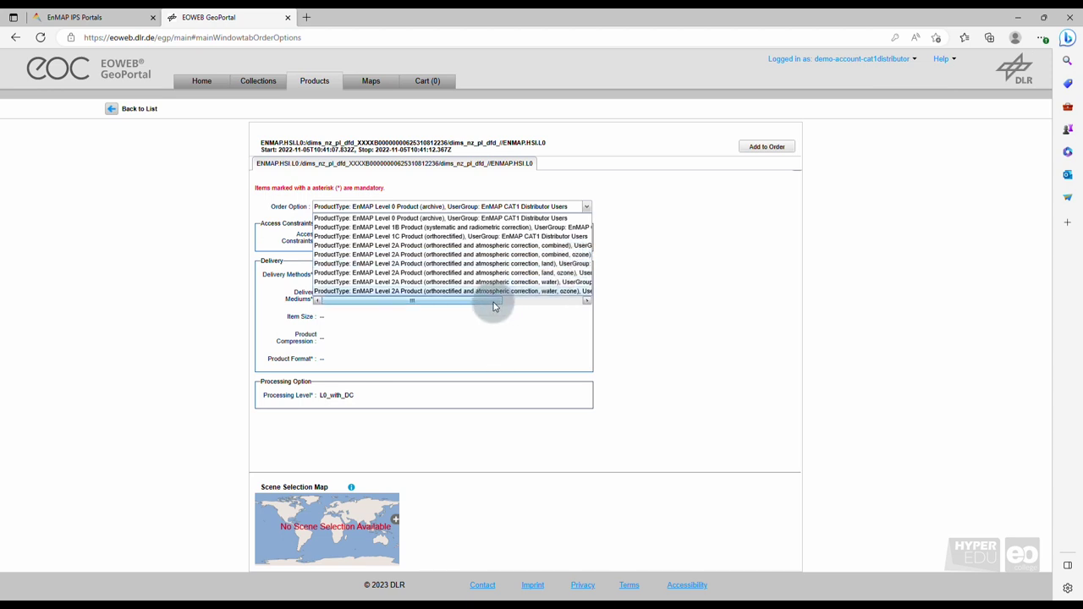
mouse_move(496, 302)
left_mouse_down()
mouse_move(575, 305)
mouse_move(480, 311)
left_mouse_up()
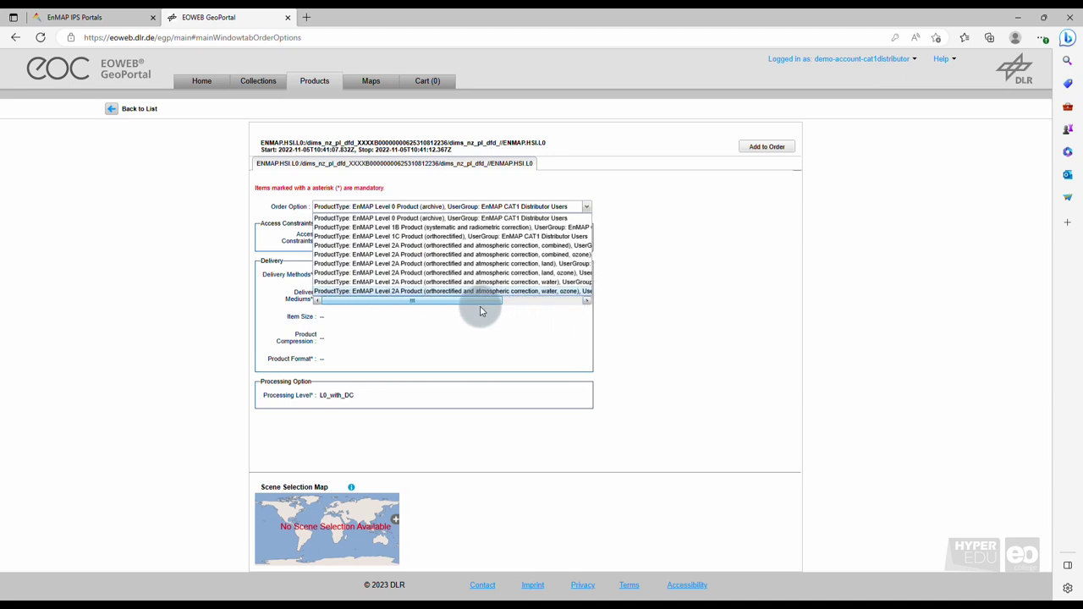
left_click(515, 228)
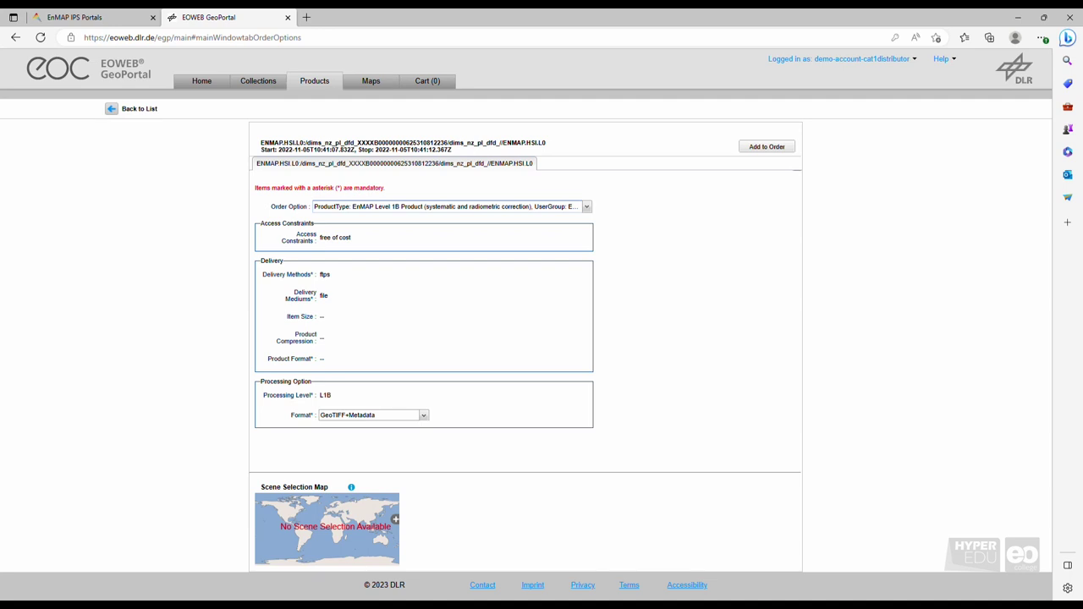
left_click(423, 415)
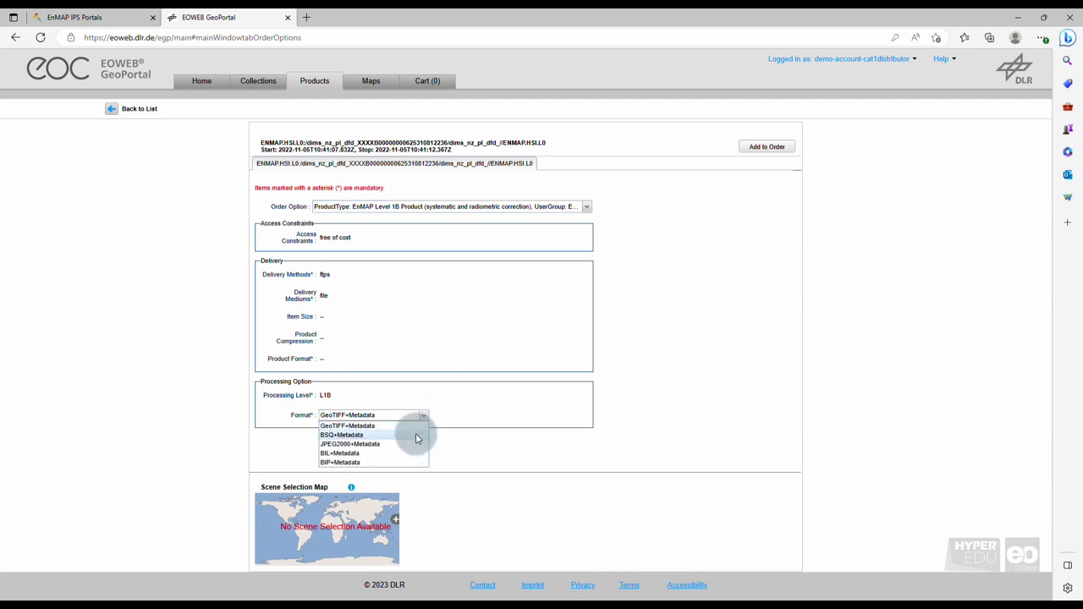
left_click(416, 436)
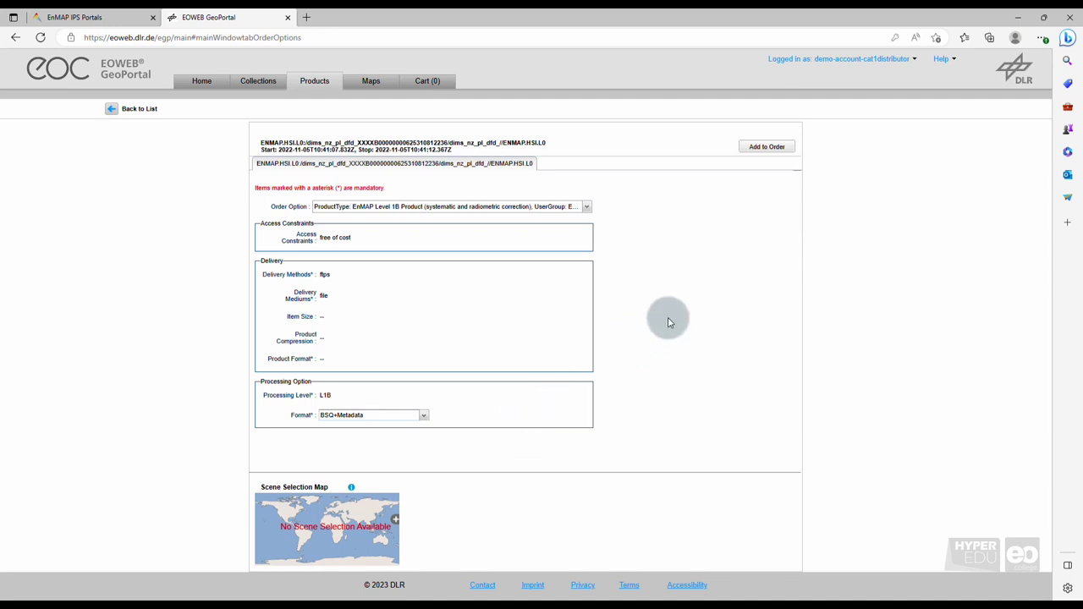
Step: Add the L1B BSQ+Metadata scene to the order, go to the cart, and begin checkout
left_click(775, 147)
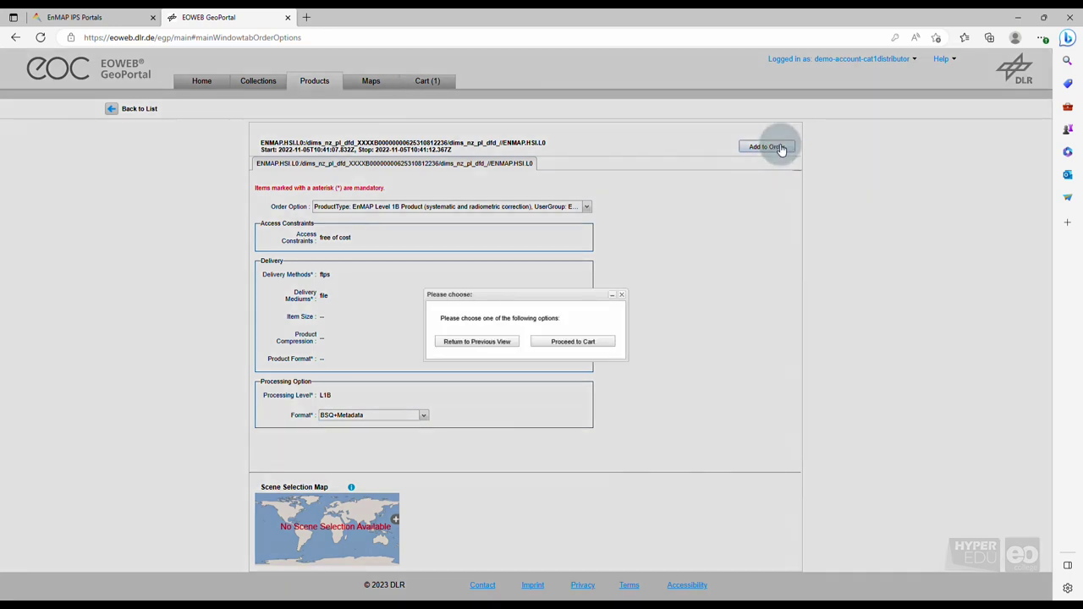
left_click(573, 342)
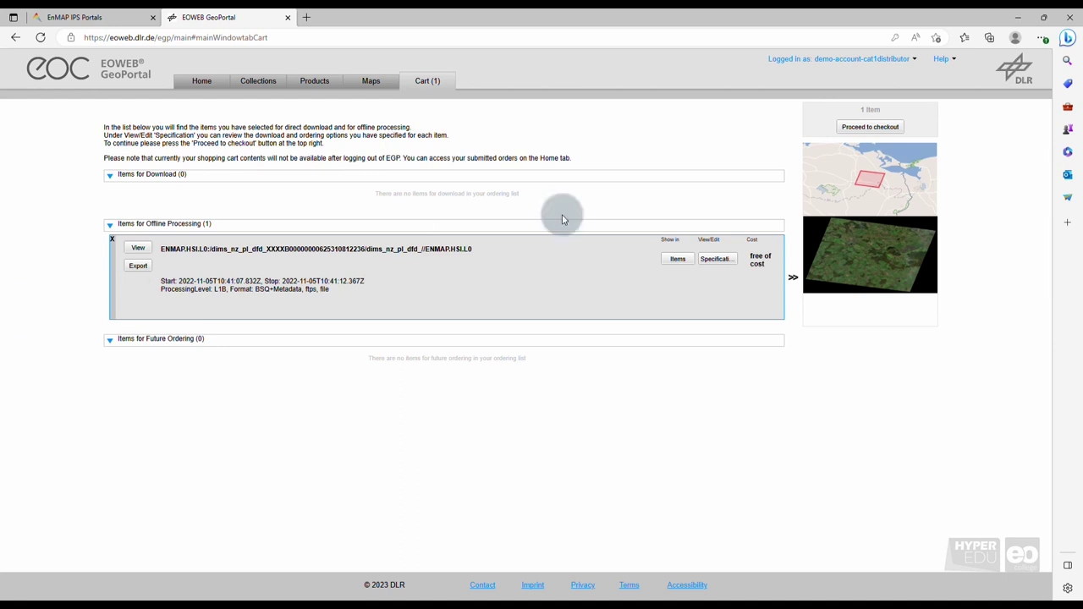
left_click(866, 131)
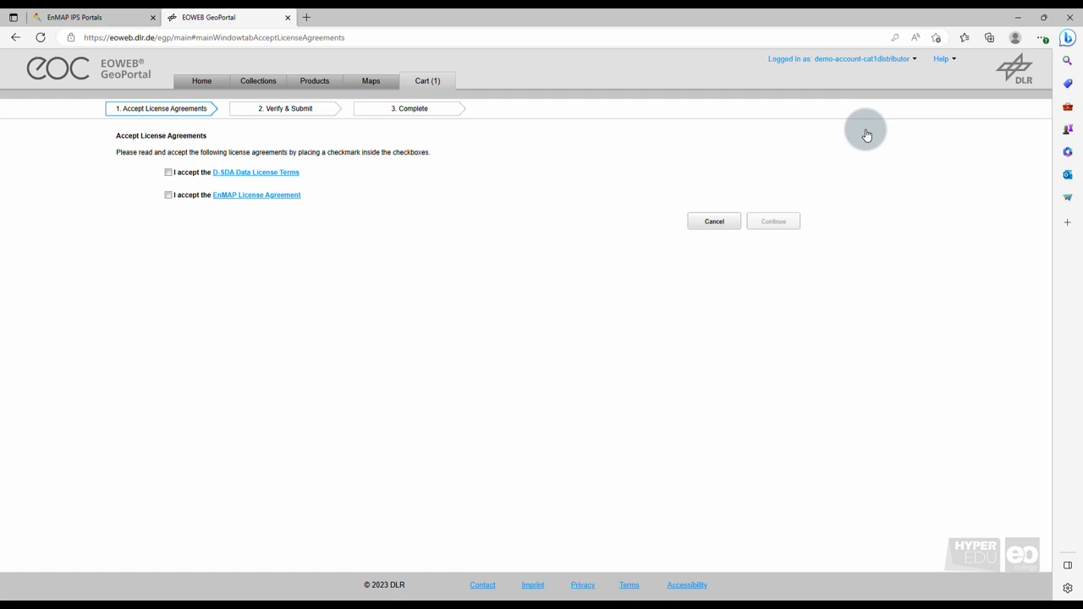
Step: Accept the D-SDA and EnMAP license terms, continue, and submit the order
left_click(169, 172)
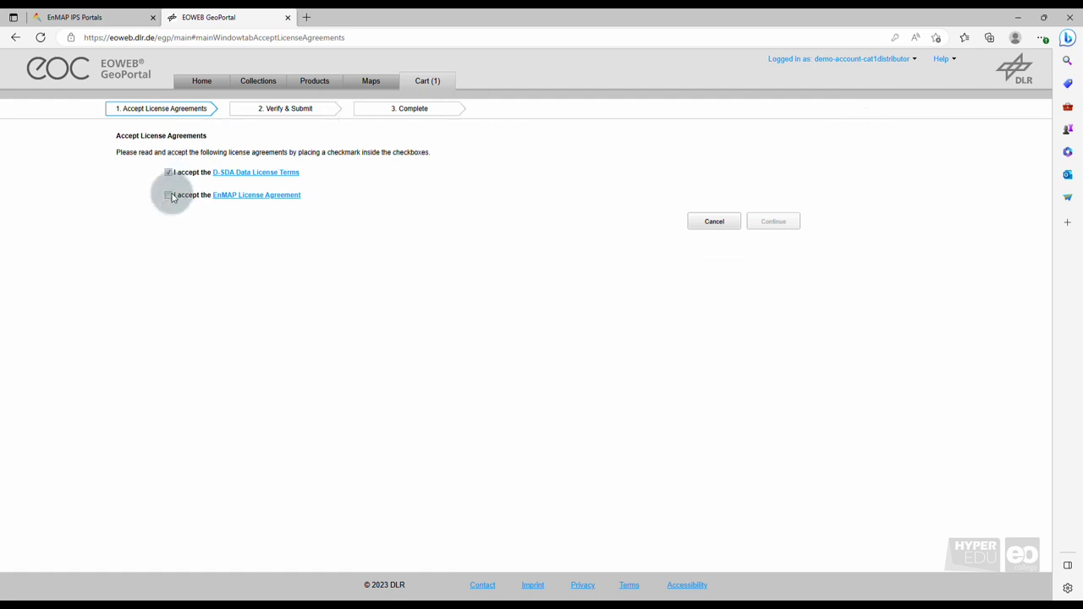
left_click(169, 195)
left_click(766, 225)
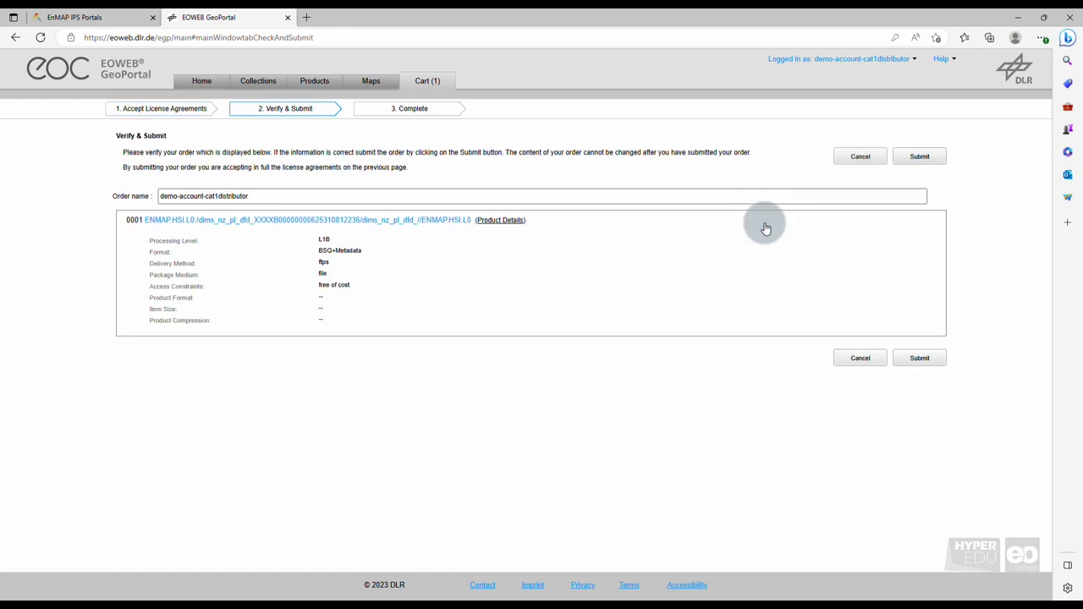
left_click(922, 159)
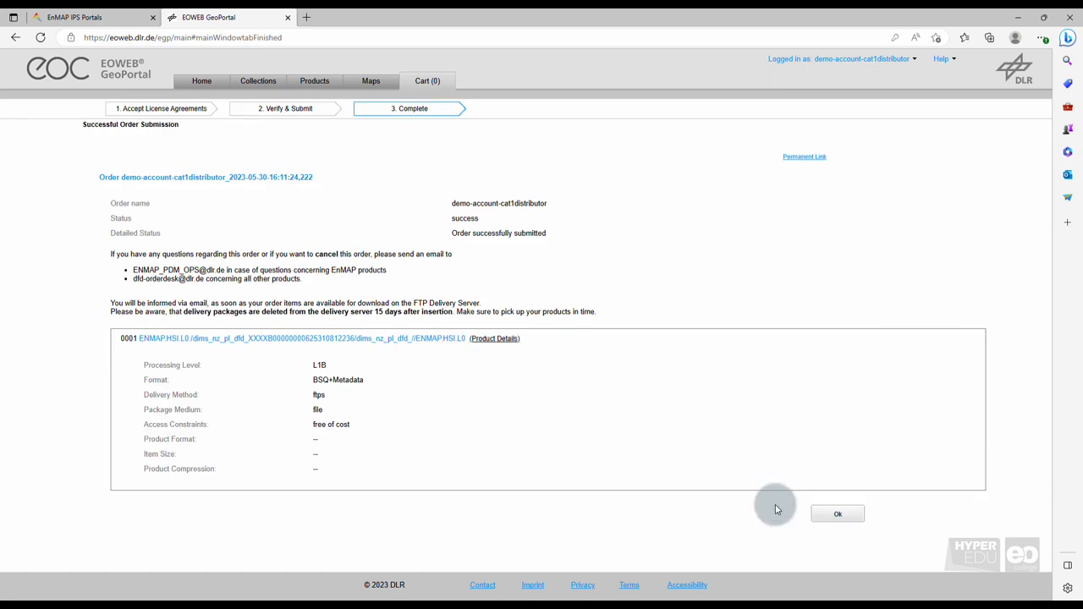
Step: Acknowledge the successful order submission and return to the Home page's Latest Orders
left_click(837, 514)
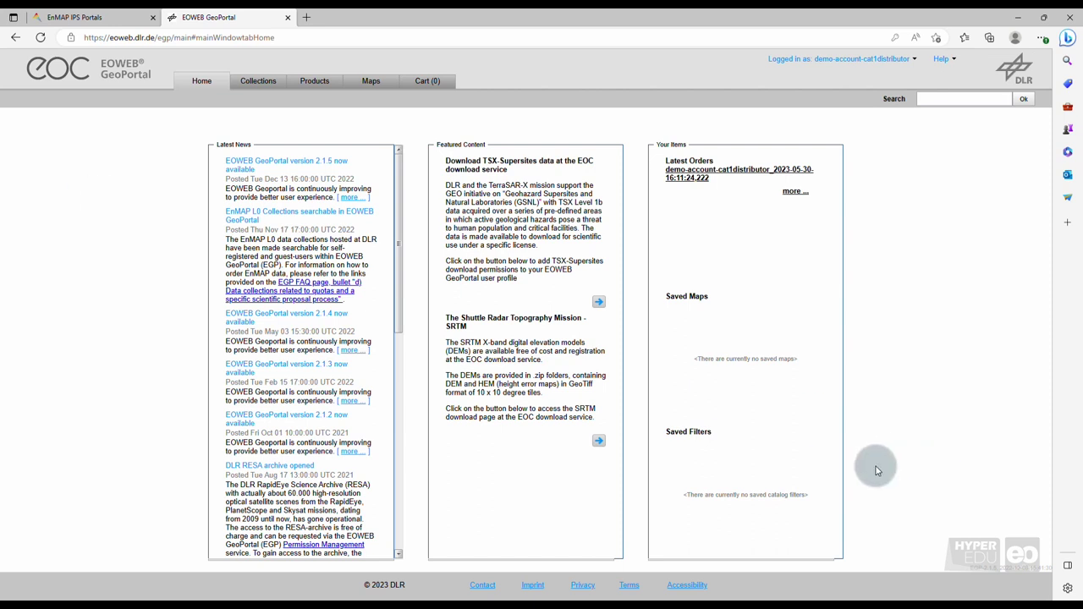
left_click(942, 61)
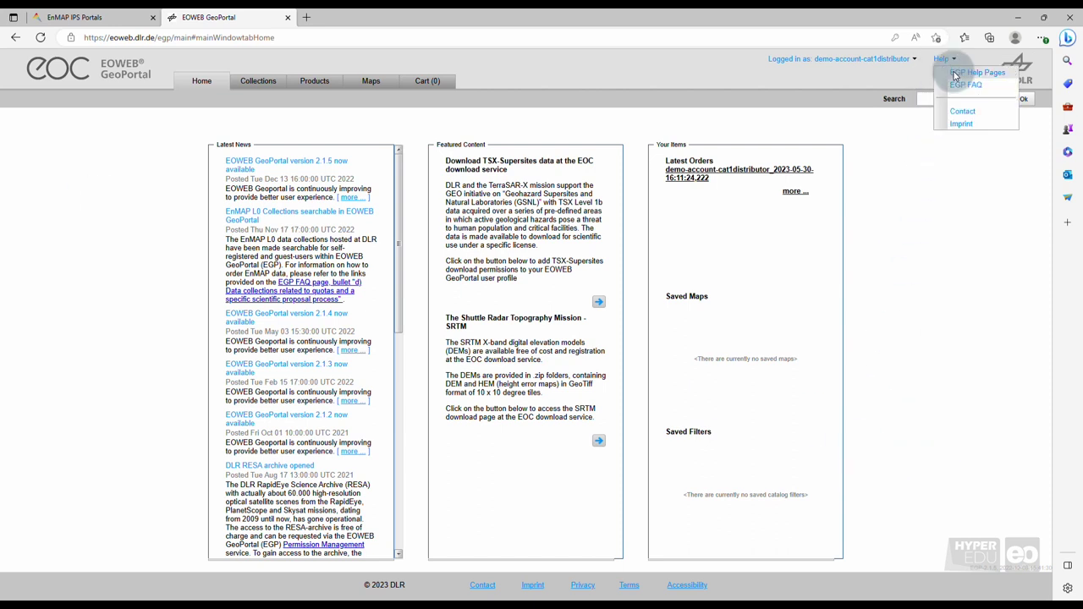
left_click(964, 73)
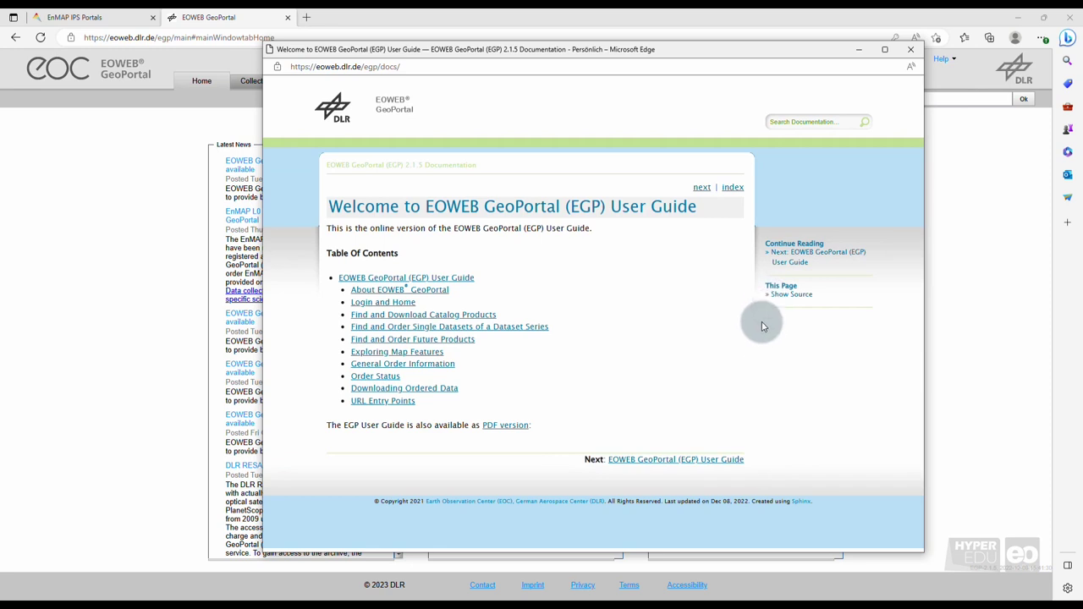
left_click(457, 391)
scroll(781, 399, "down", 2)
scroll(780, 399, "down", 12)
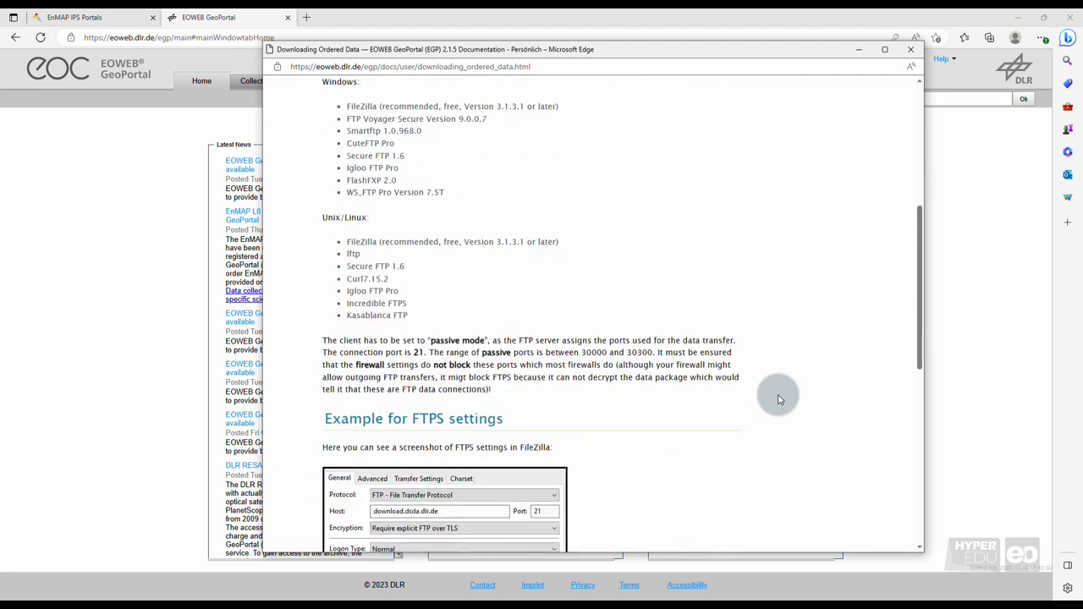
left_click(913, 51)
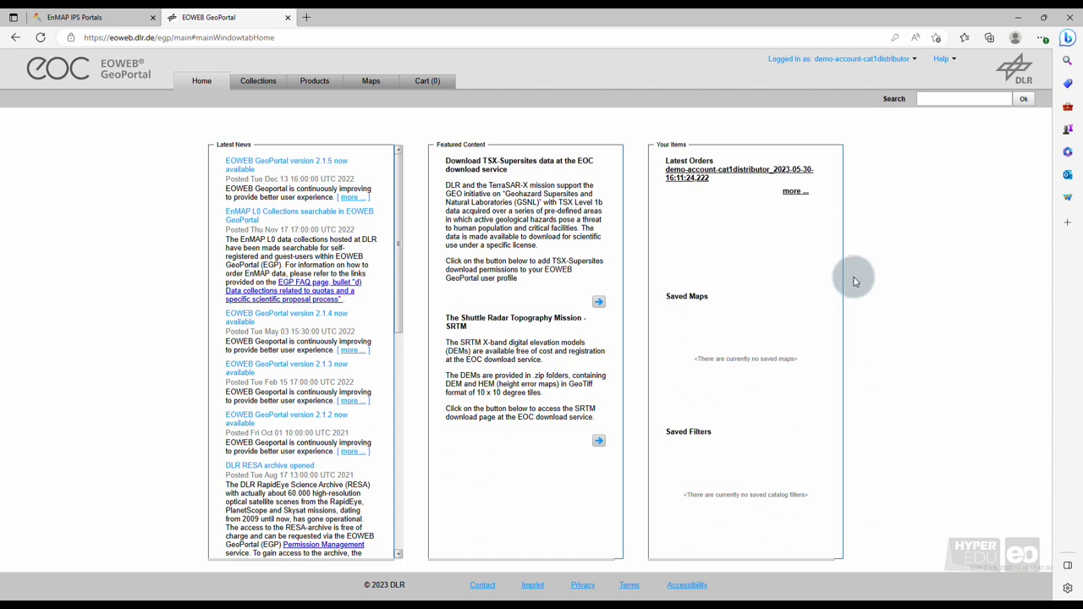
Step: Choose 'View your orders' from the 'Logged in as' account menu
left_click(912, 59)
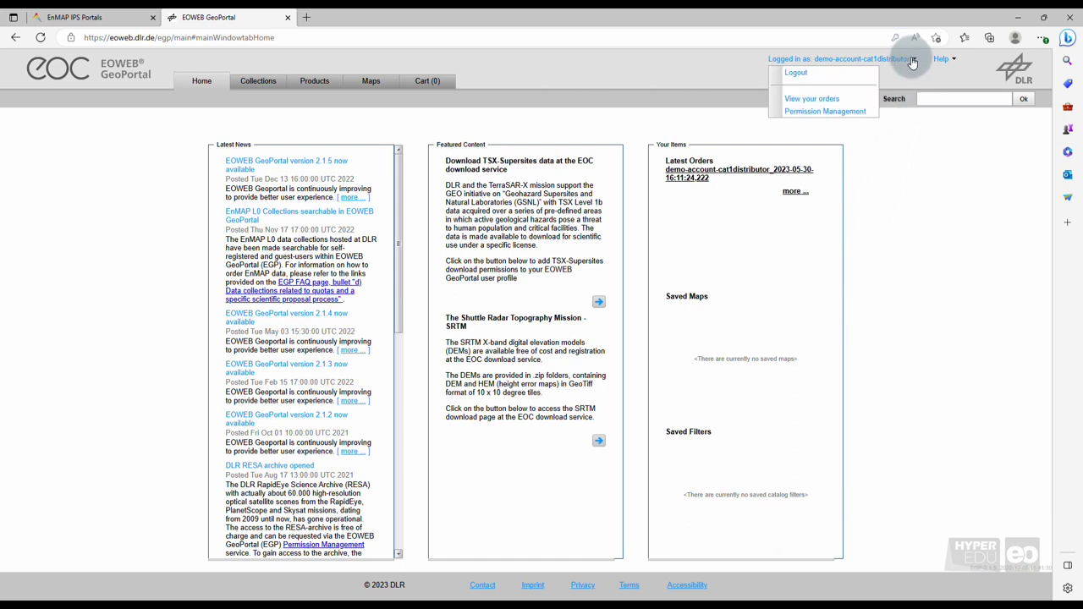
left_click(850, 100)
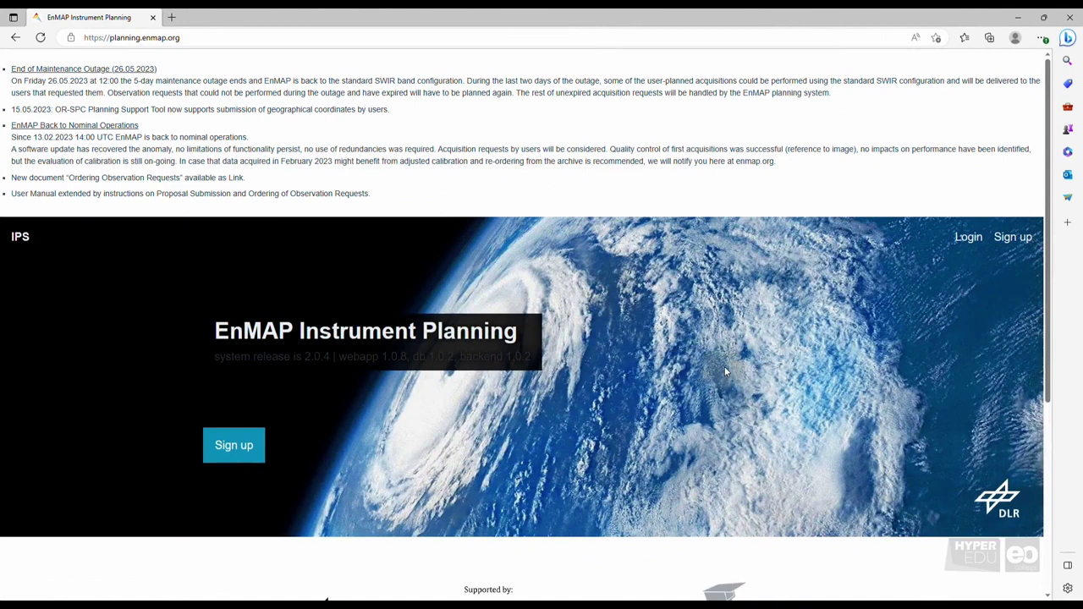
Step: Open the 55-page EnMAP Ground Segment Portals User Manual PDF from the footer's 'User Manual' link
scroll(725, 369, "down", 3)
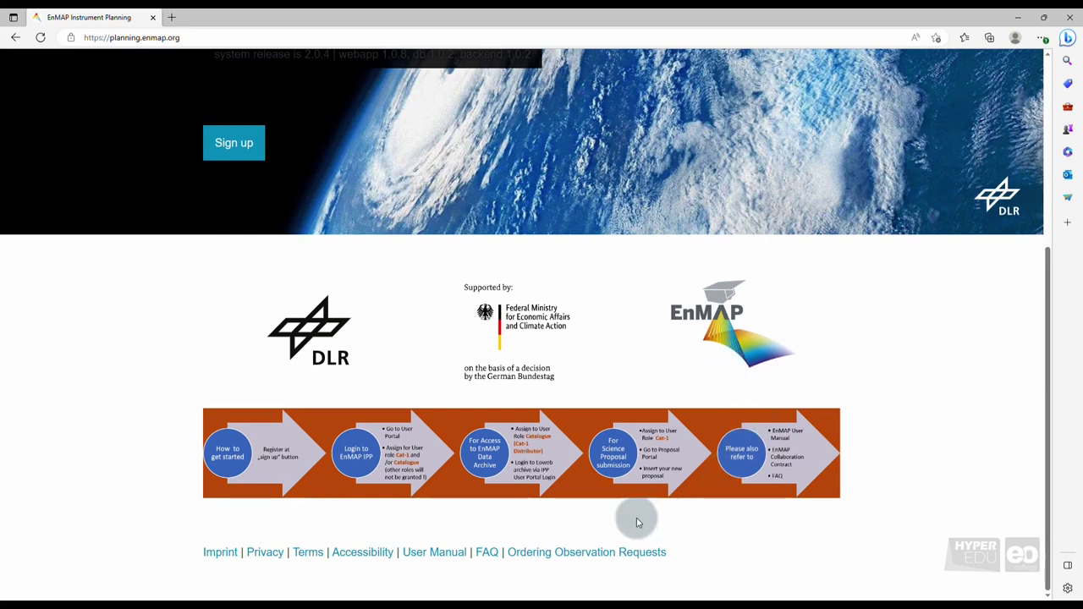
left_click(438, 557)
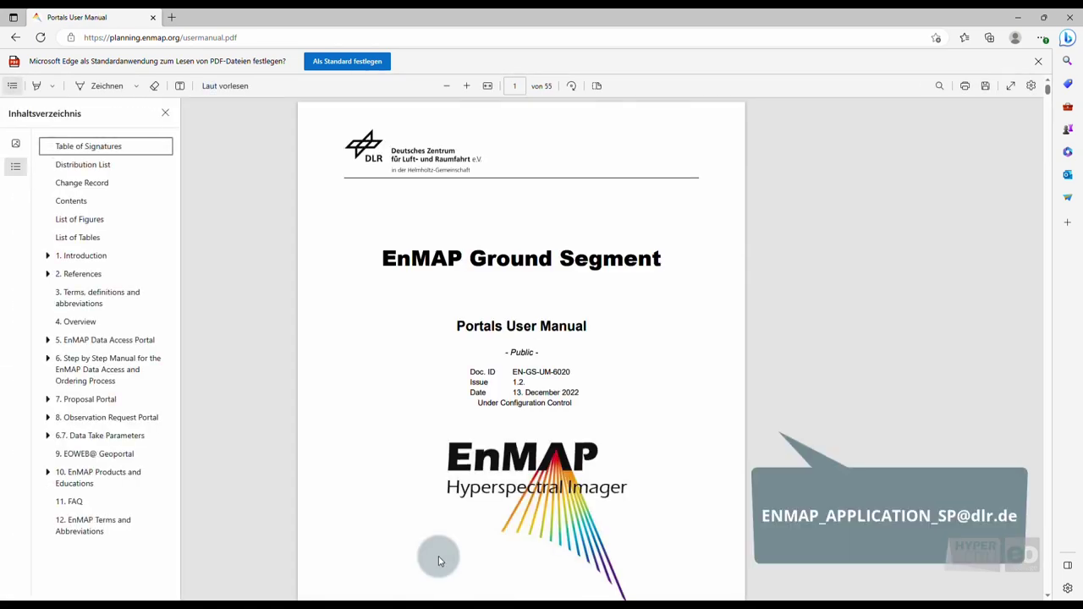
scroll(438, 557, "down", 2)
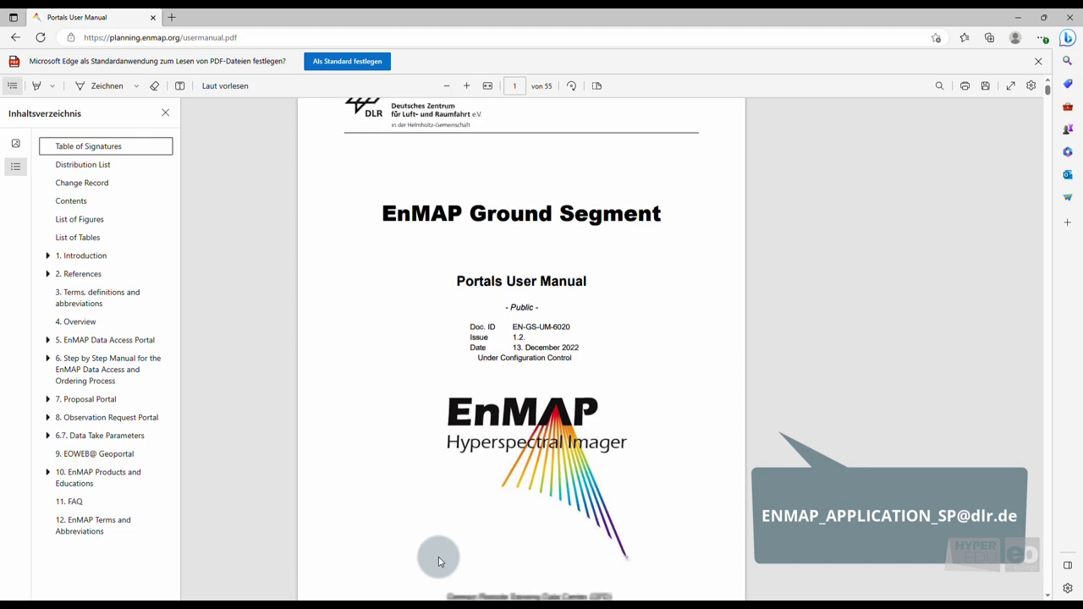